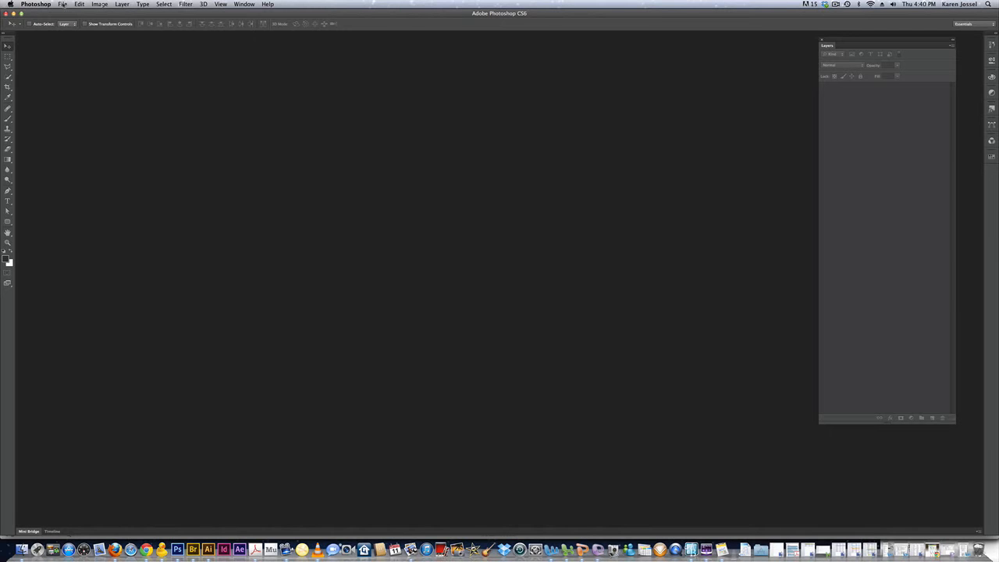
- Start opening files and browse to the segment2 folder on the Desktop
click(63, 5)
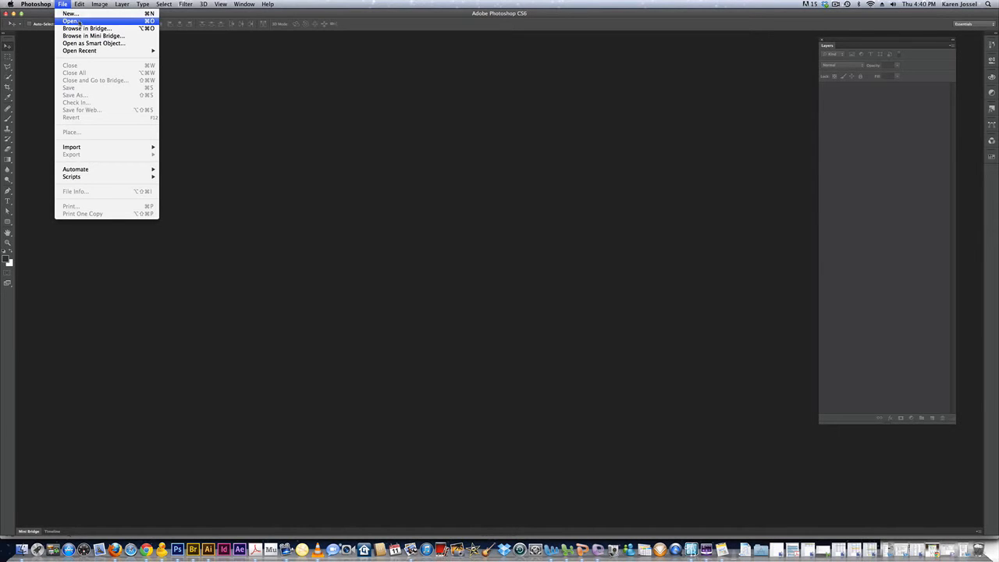
click(79, 21)
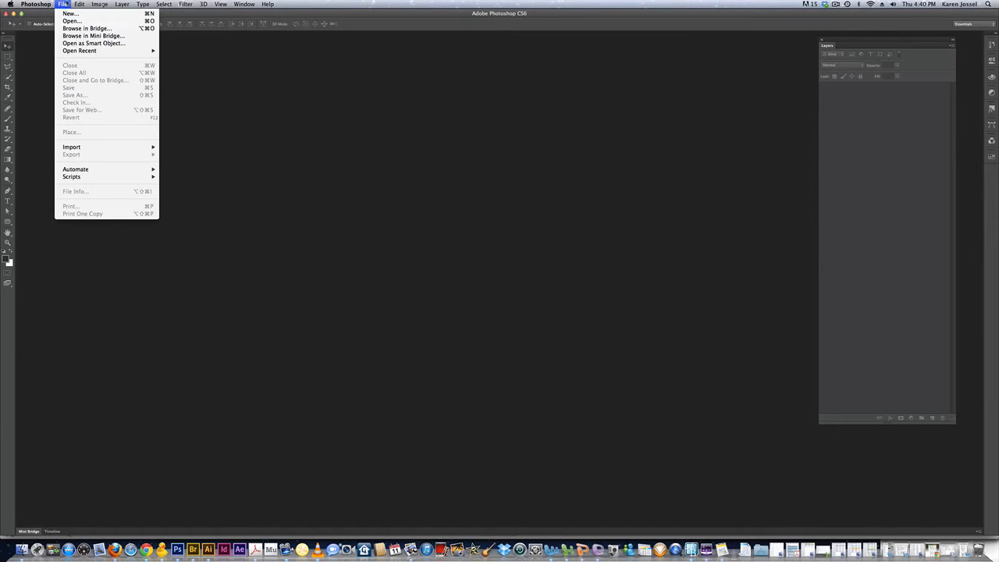
click(72, 22)
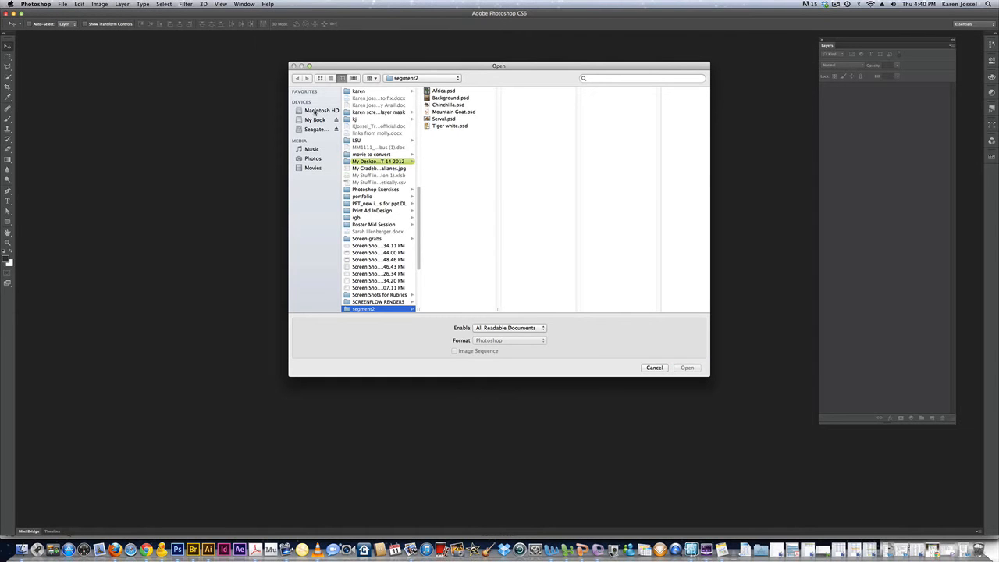
click(399, 79)
click(401, 89)
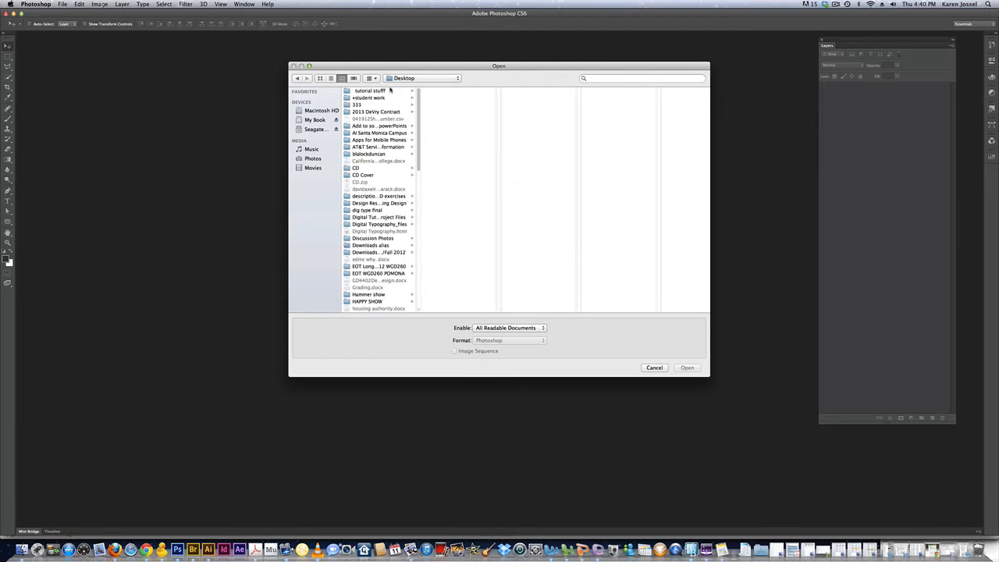
drag(420, 165, 420, 247)
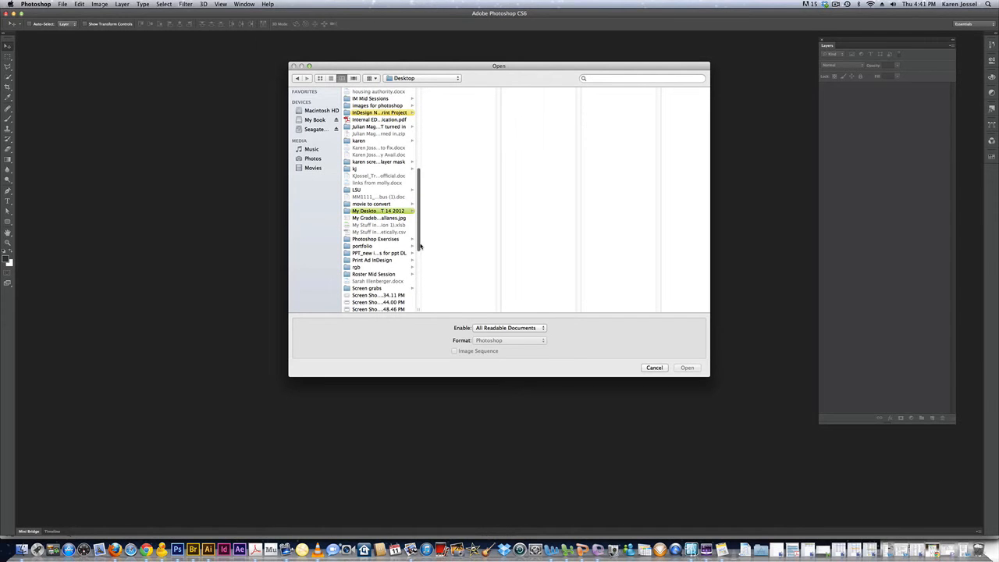
drag(419, 246, 430, 309)
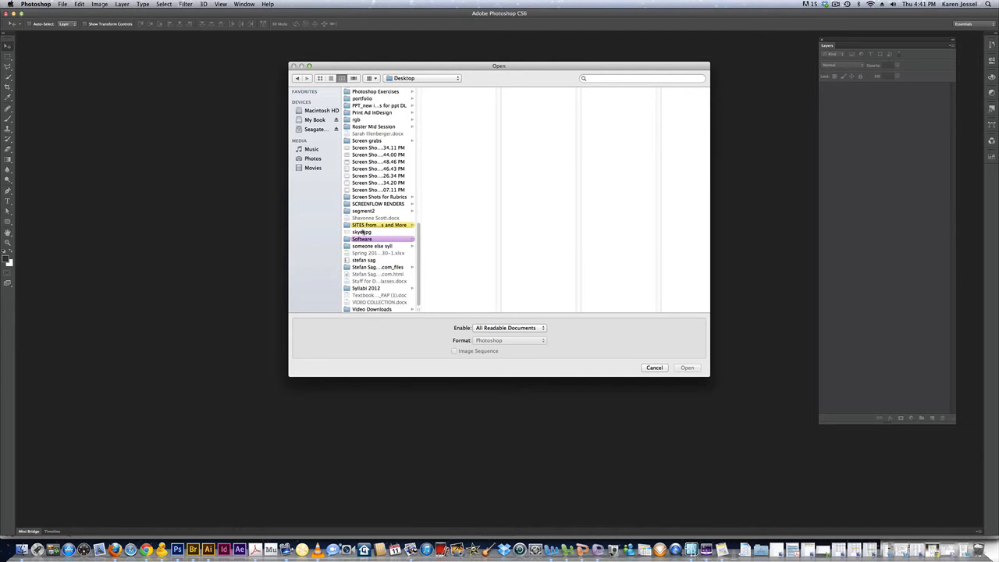
click(364, 211)
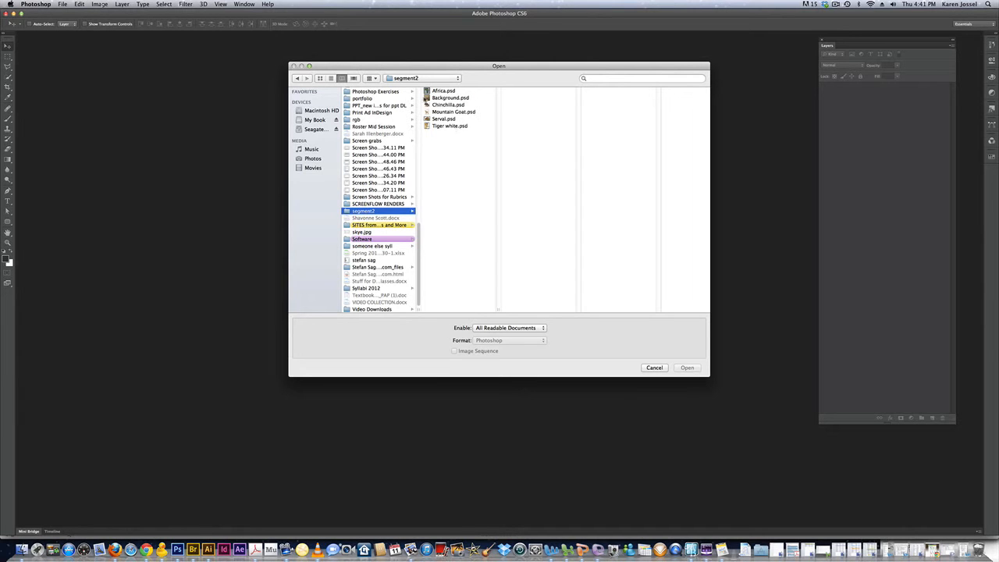
- Open Africa.psd, Chinchilla.psd, Mountain Goat.psd, Serval.psd and Tiger white.psd together, leaving out Background.psd
click(437, 98)
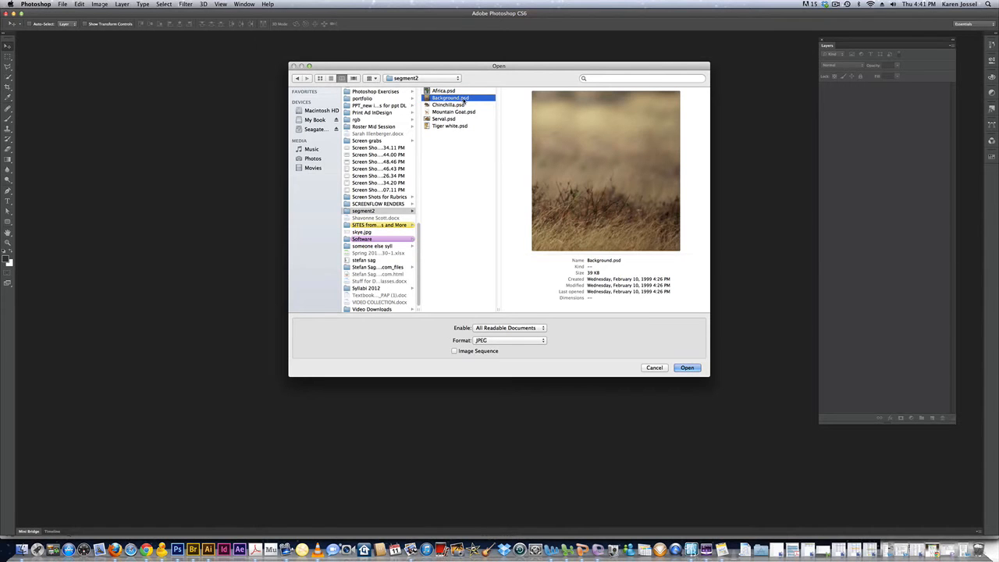
click(331, 79)
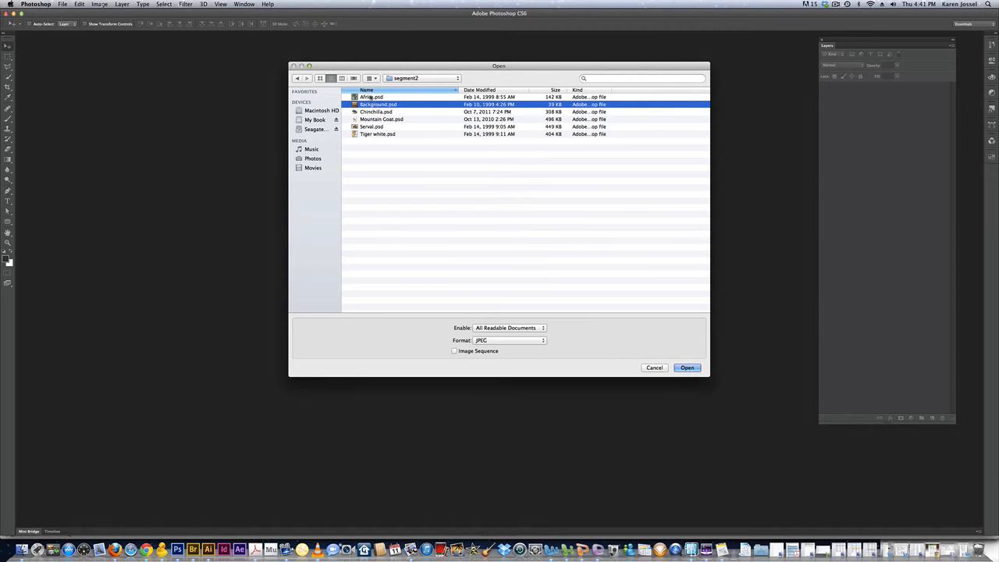
click(372, 97)
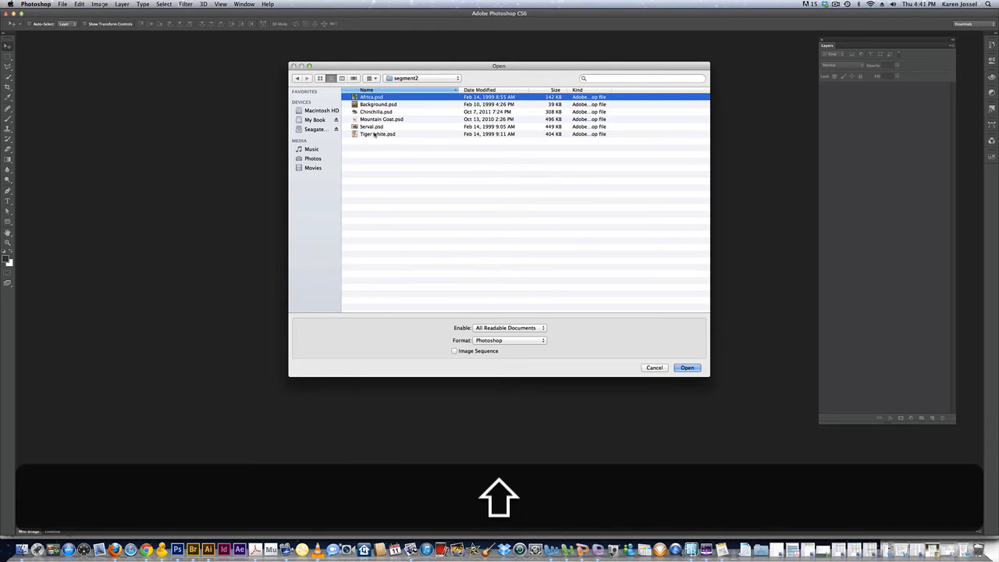
shift+click(376, 135)
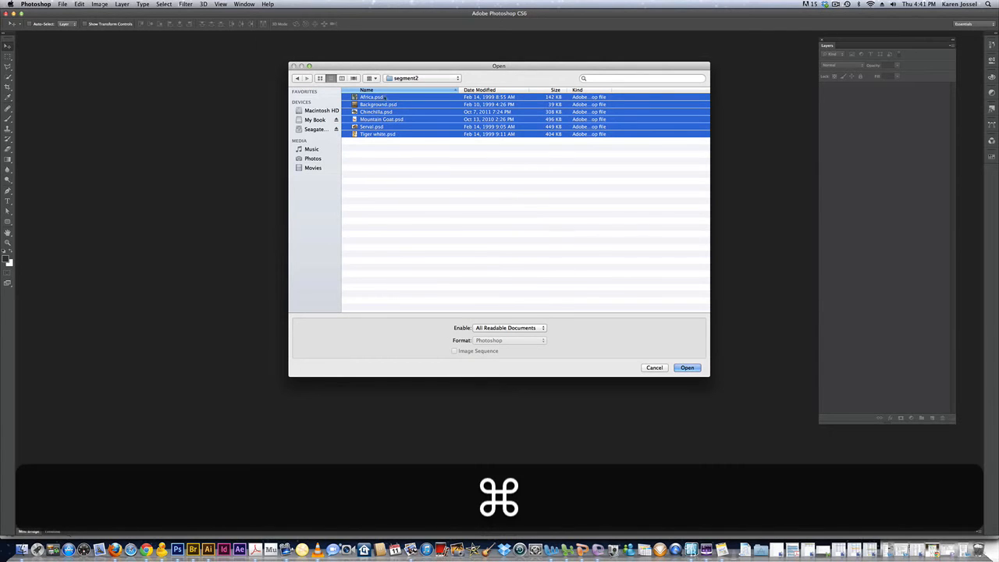
super+click(384, 104)
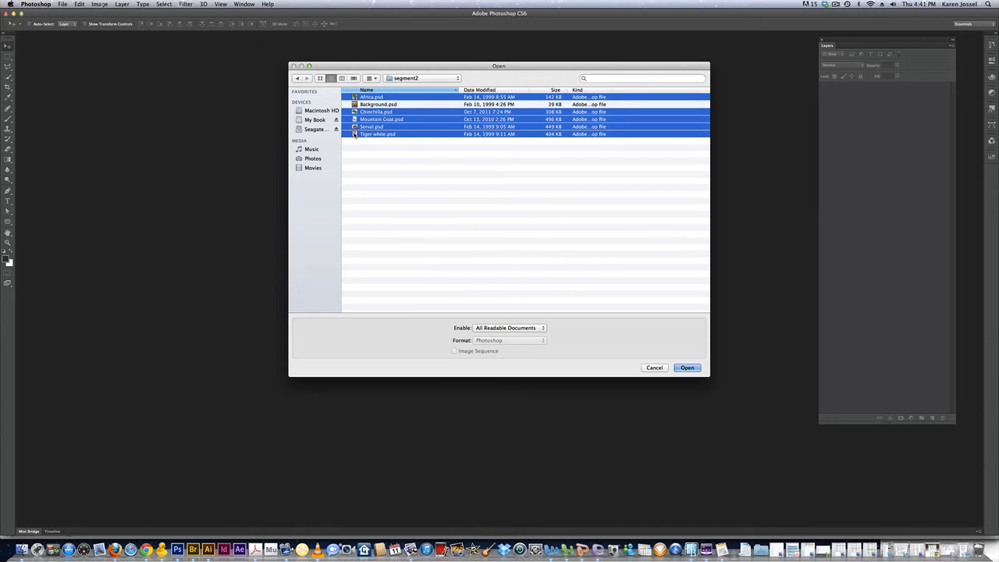
key(Return)
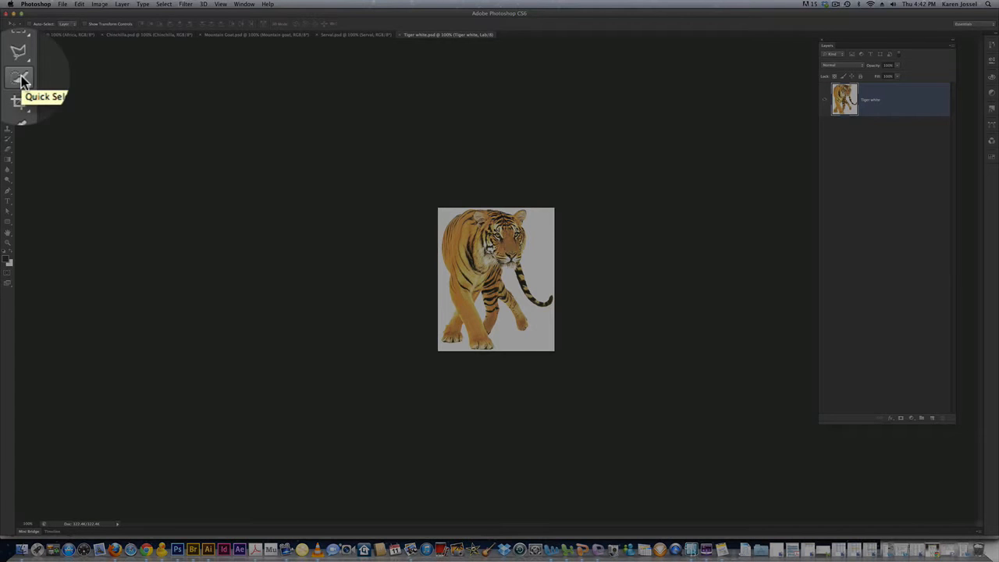
- Activate the Magic Wand tool and shift the floating Layers panel slightly toward the canvas
click(8, 75)
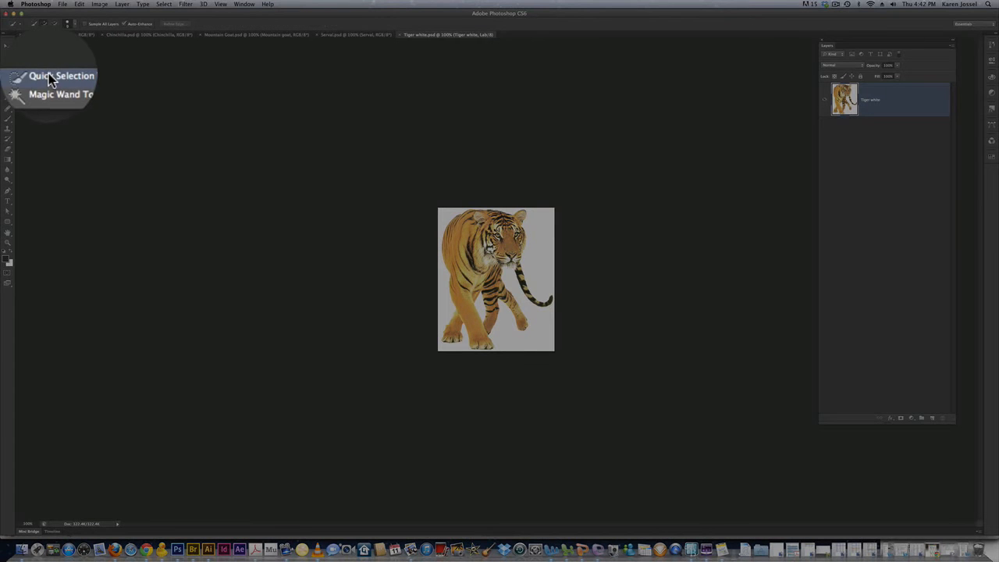
click(49, 84)
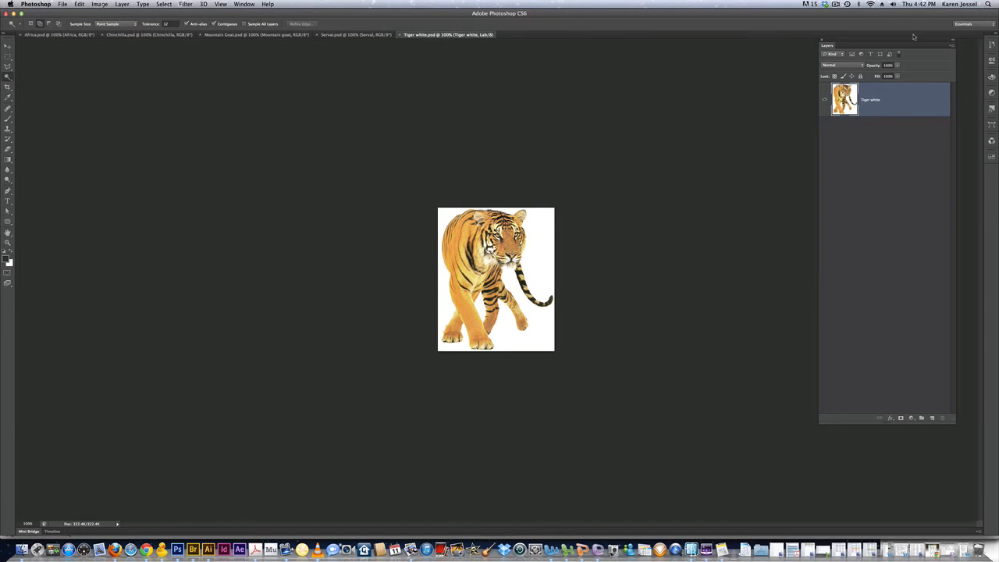
drag(914, 41, 894, 41)
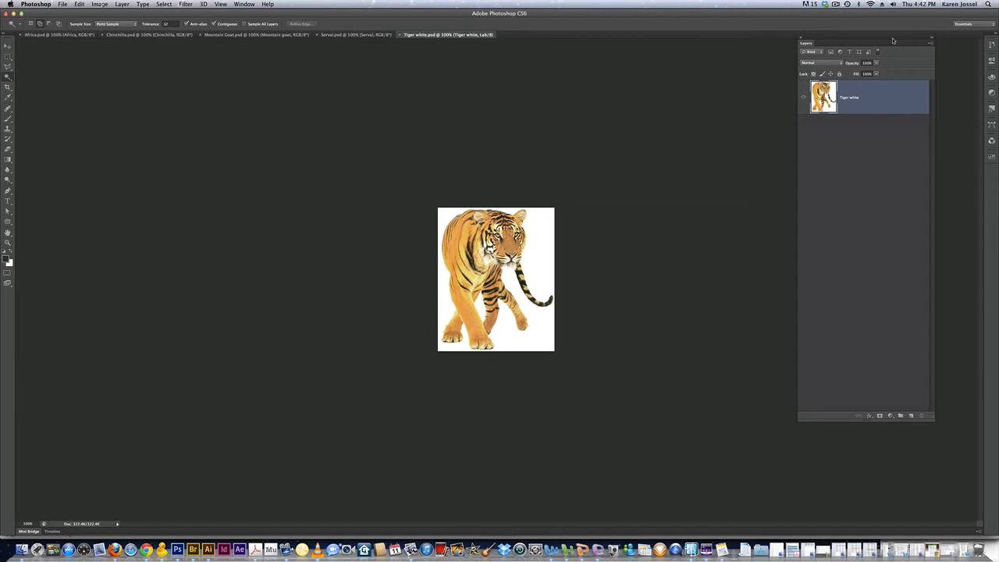
- Duplicate the Tiger white layer and toggle the original layer's visibility off and on
key(super)
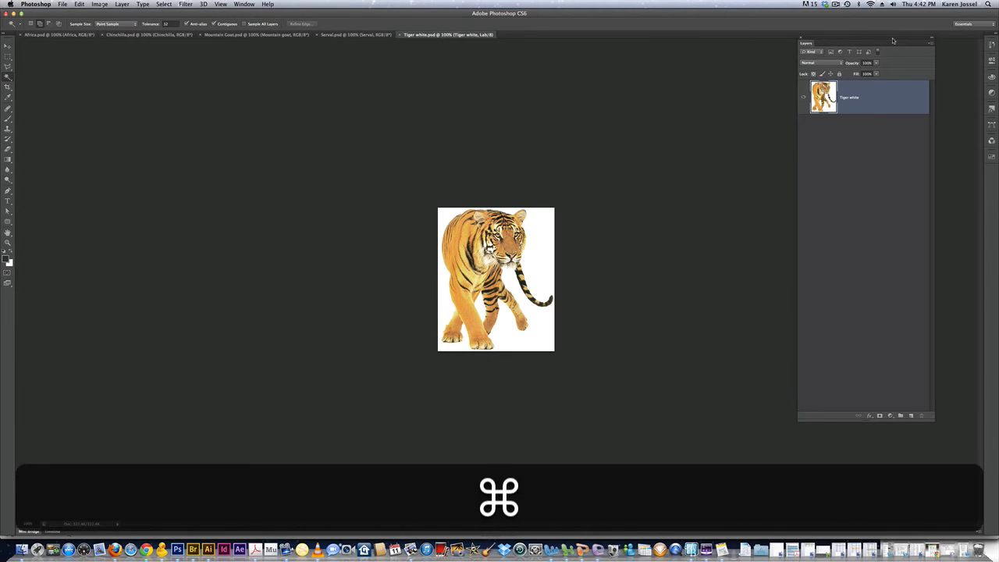
key(super+j)
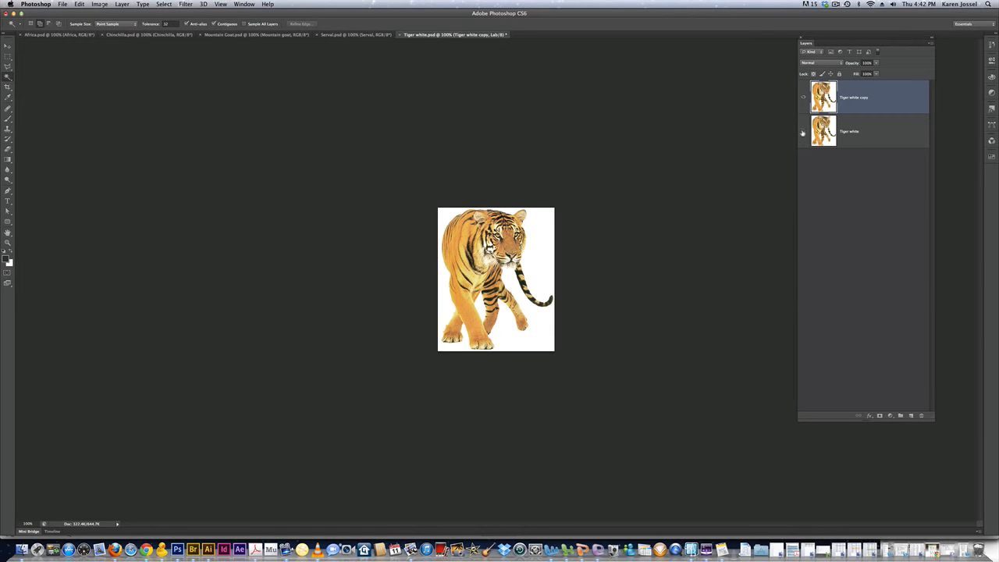
click(802, 133)
click(804, 133)
- Delete the white background around the tiger on the Tiger white copy layer using the Magic Wand, and deselect
click(437, 227)
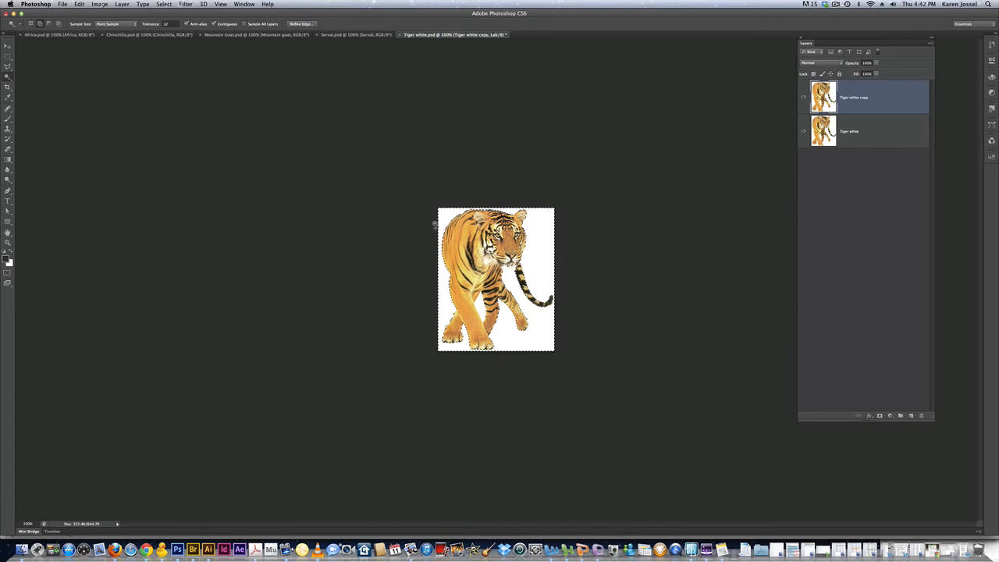
key(BackSpace)
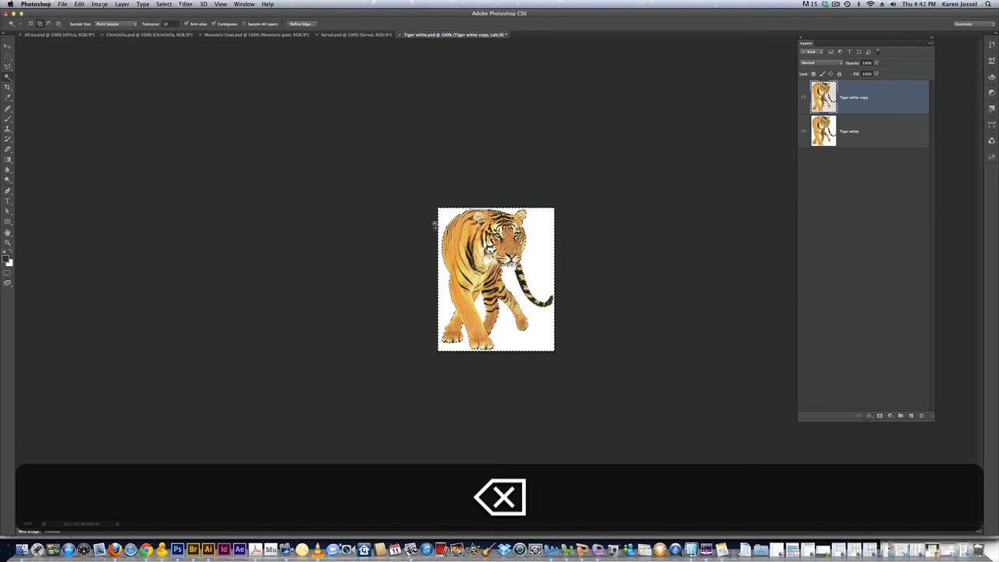
click(804, 132)
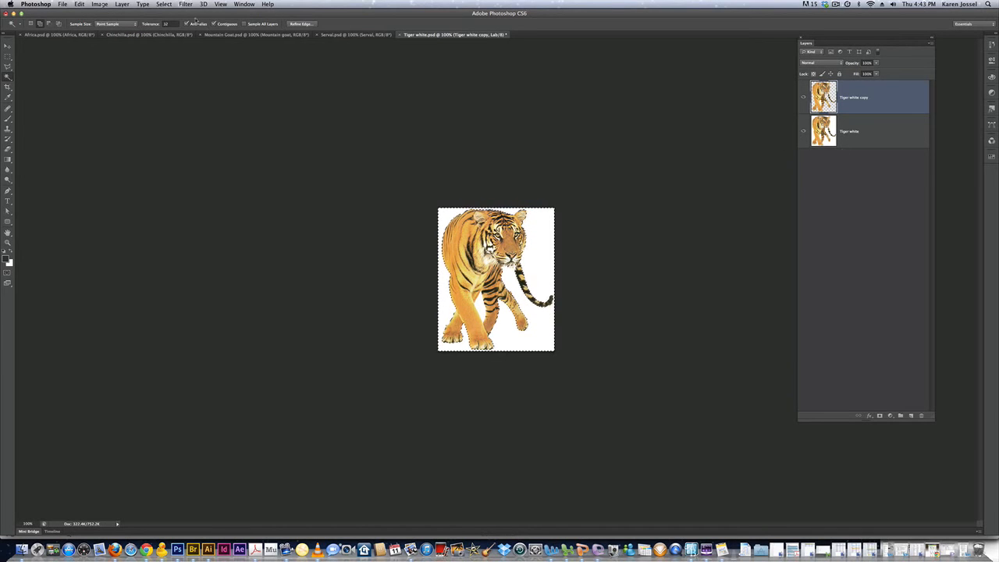
click(166, 4)
click(173, 21)
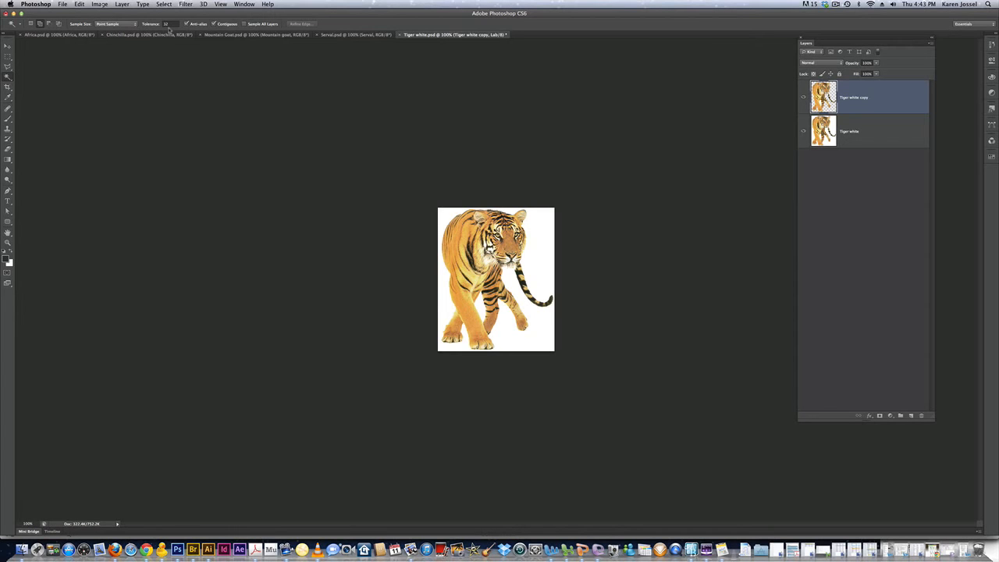
- Set the Magic Wand tolerance to 100
click(169, 23)
text(00)
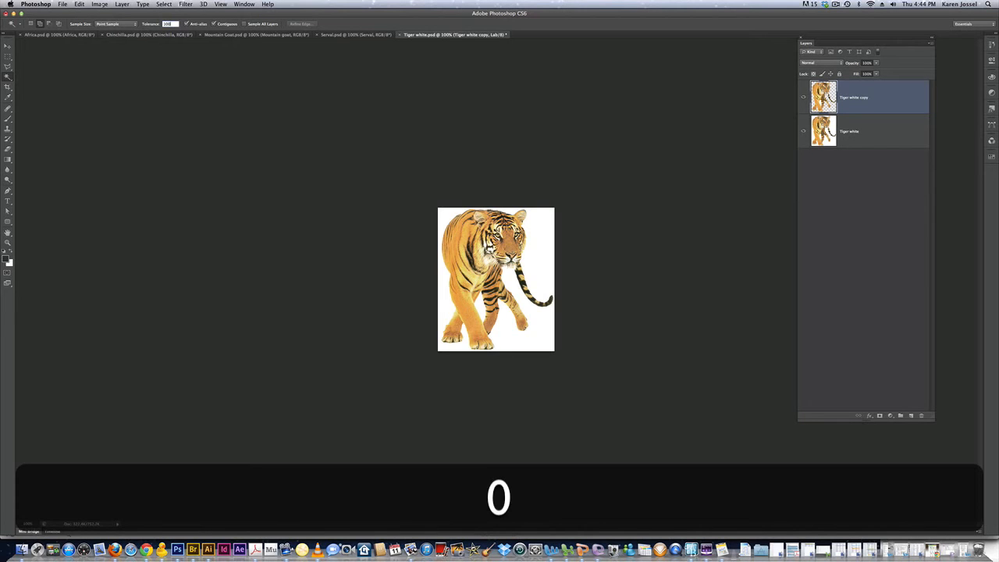
key(Return)
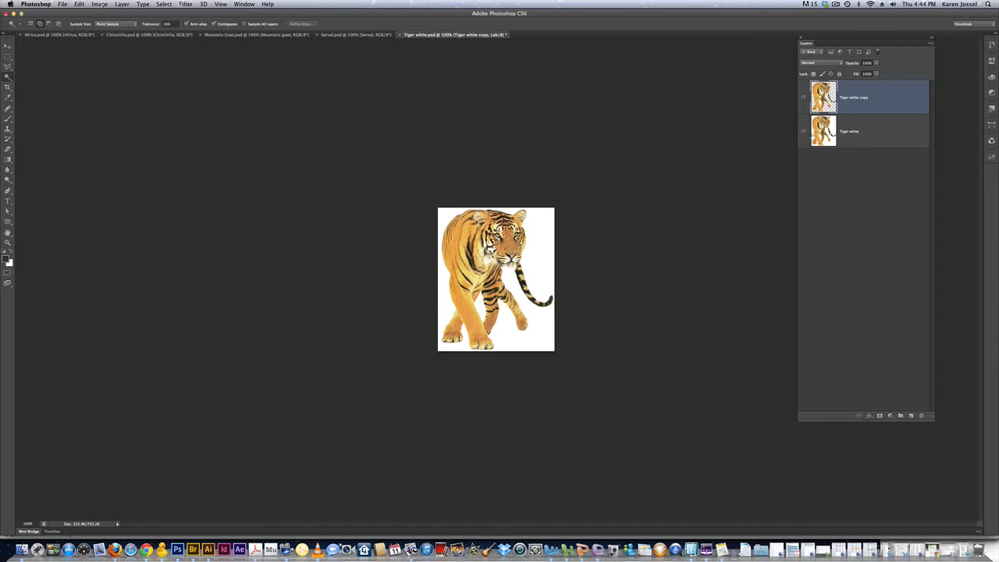
- Clear the selection, delete the edited Tiger white copy layer, and make a fresh duplicate of the original Tiger white layer
click(804, 132)
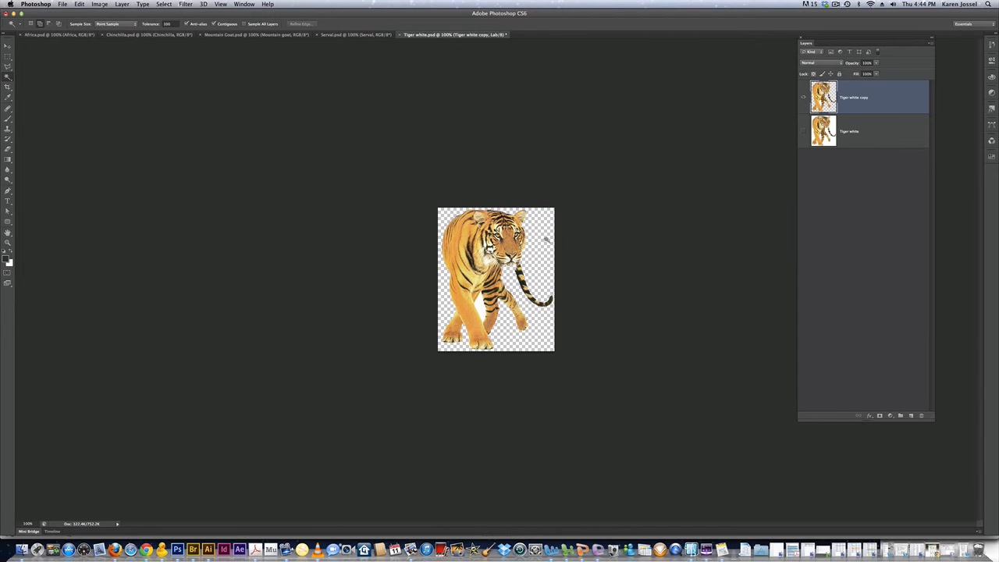
key(super+z)
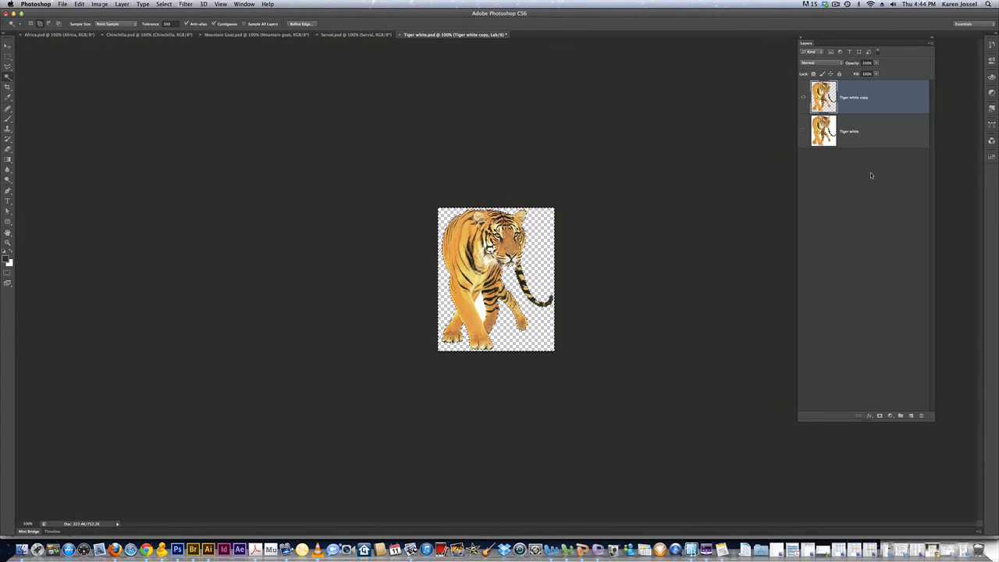
key(super+d)
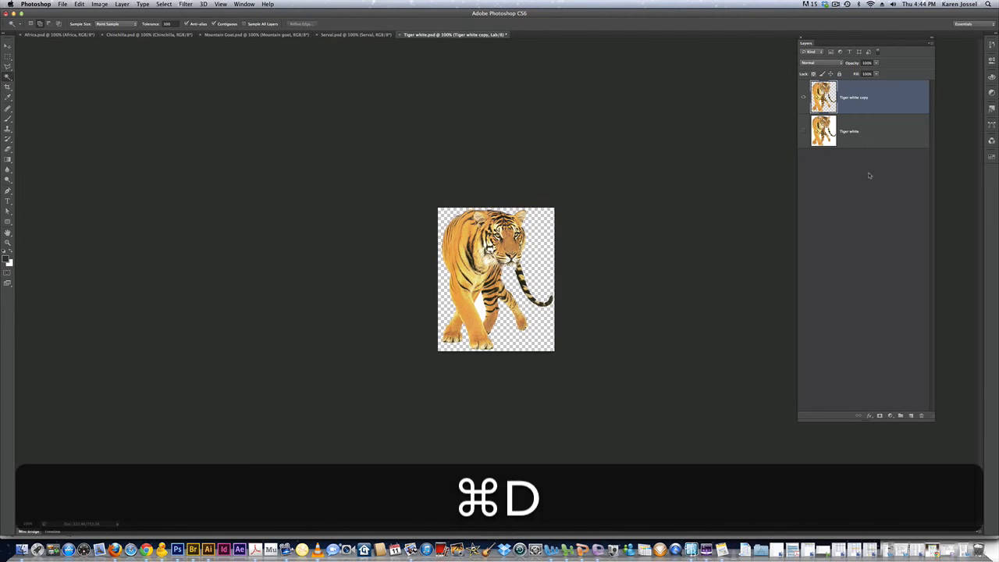
drag(905, 94, 921, 415)
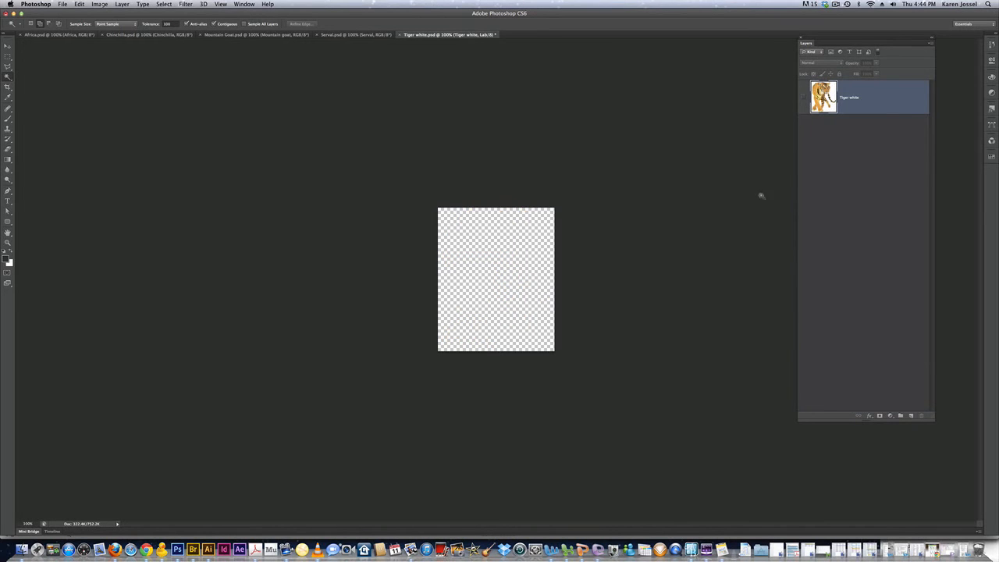
click(804, 97)
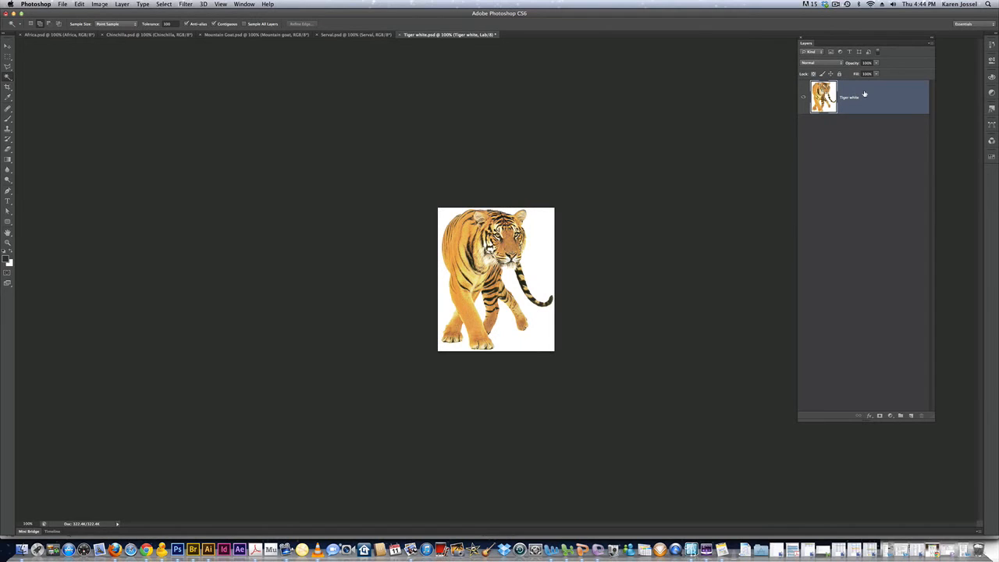
key(super+j)
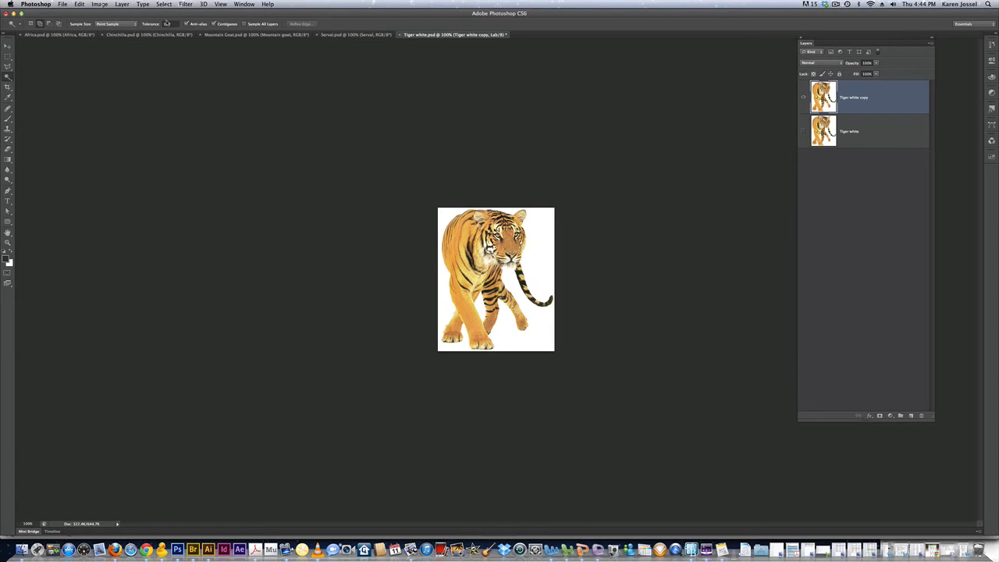
- Select the white areas around the tiger and between its legs at tolerance 100 and delete them from the copy
click(545, 226)
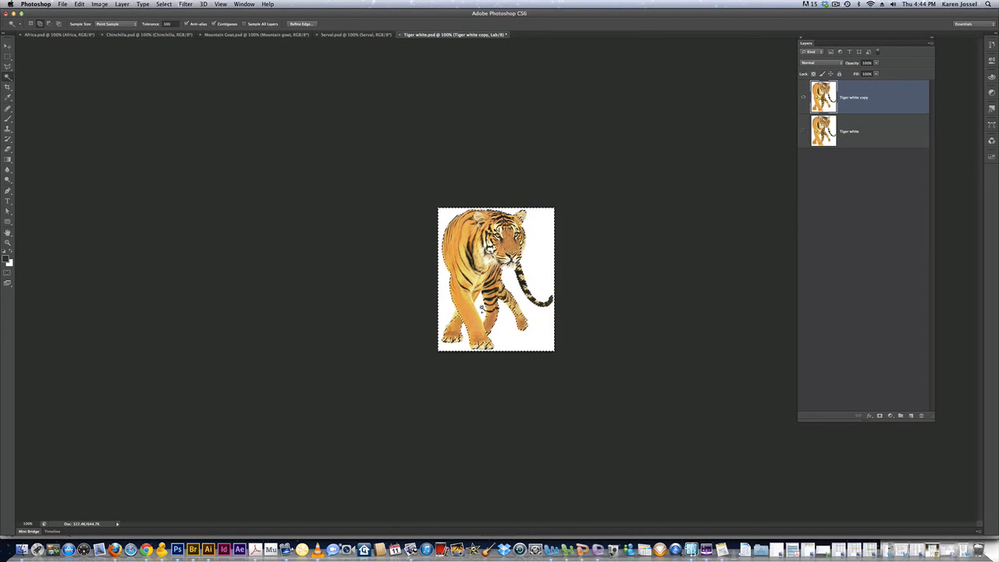
key(shift)
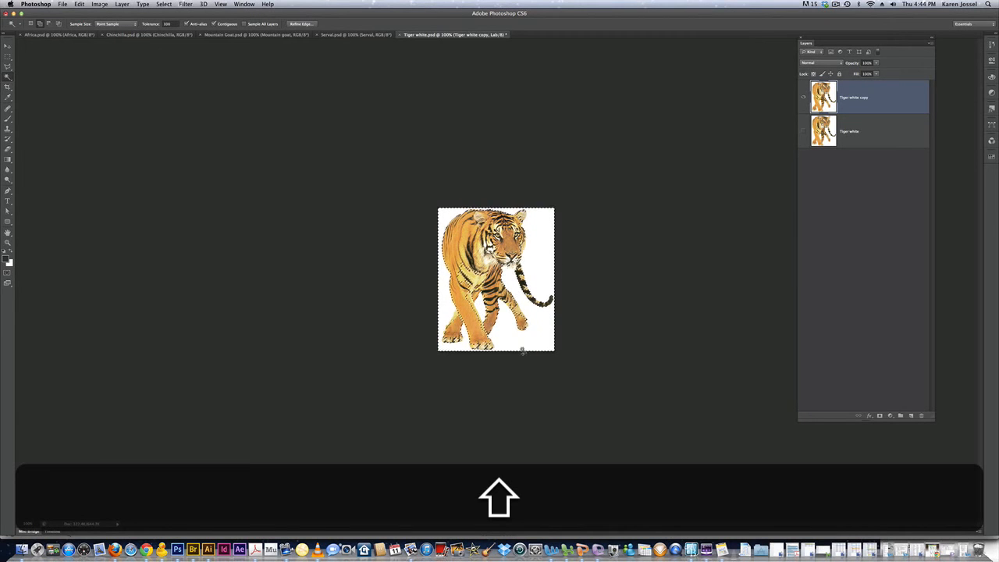
key(BackSpace)
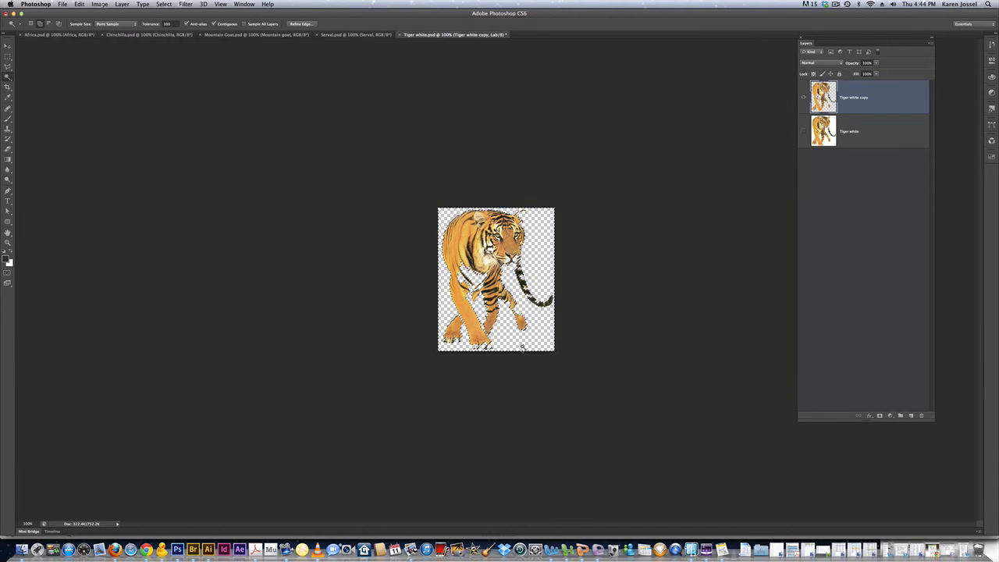
click(8, 243)
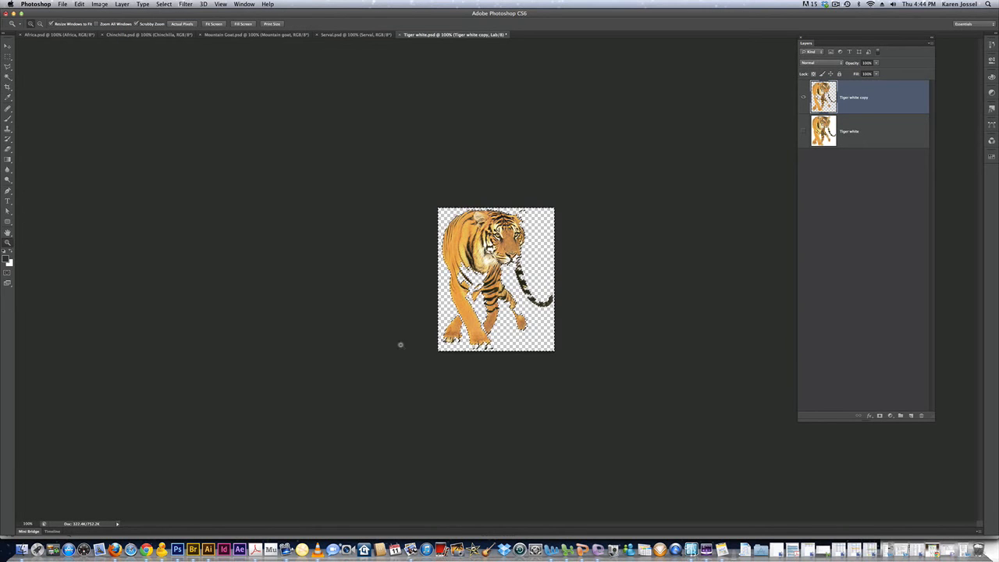
click(629, 273)
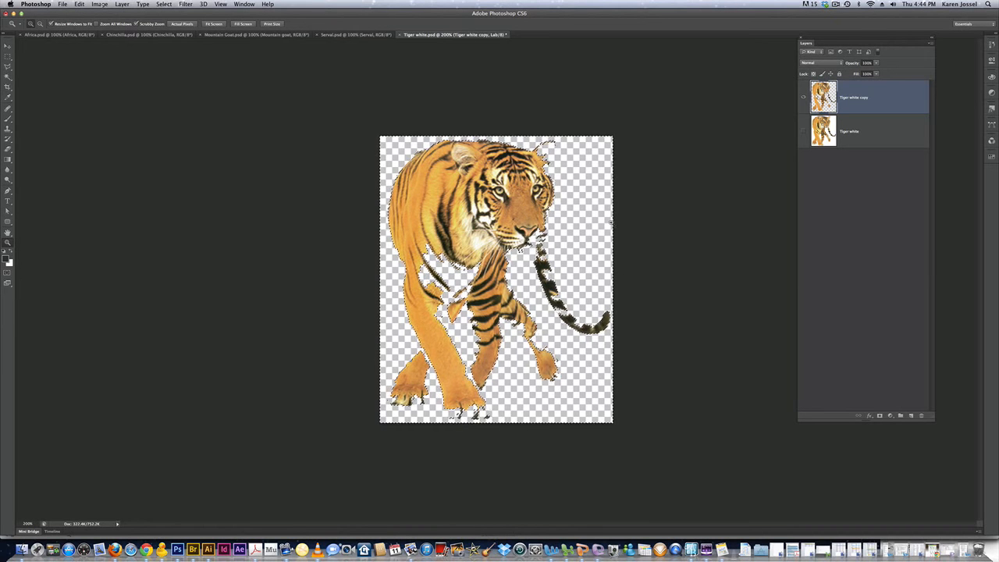
- Show the full History list and revert the document to the most recent Layer Via Copy state, before the tolerance 100 selections
click(992, 45)
drag(955, 40, 765, 43)
drag(791, 82, 805, 317)
drag(758, 37, 751, 39)
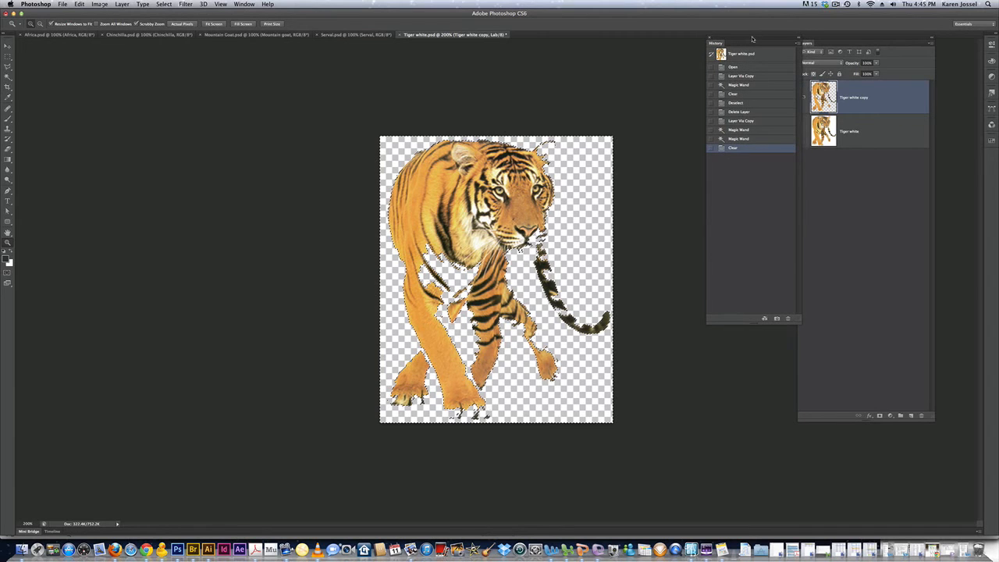
click(744, 139)
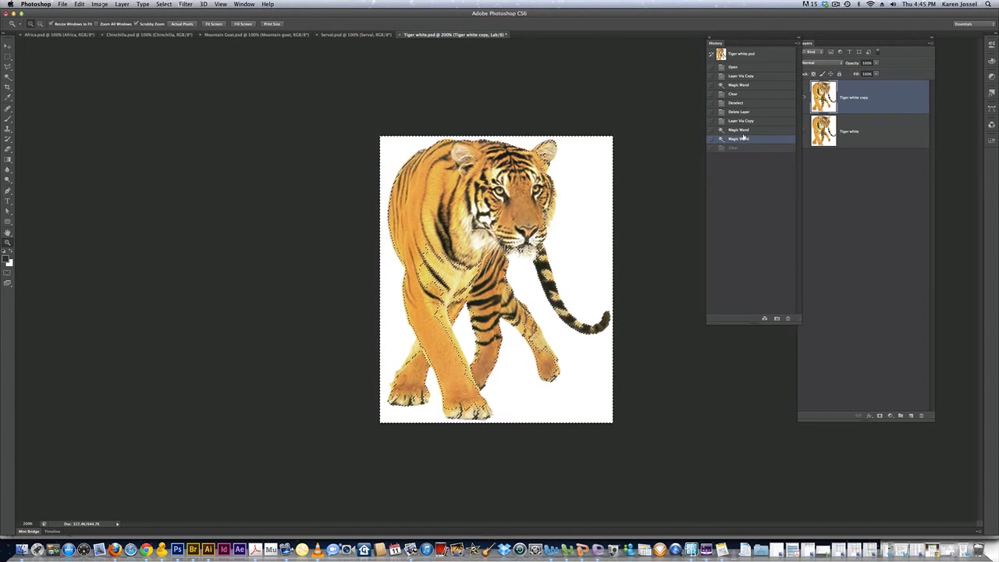
click(743, 130)
click(741, 122)
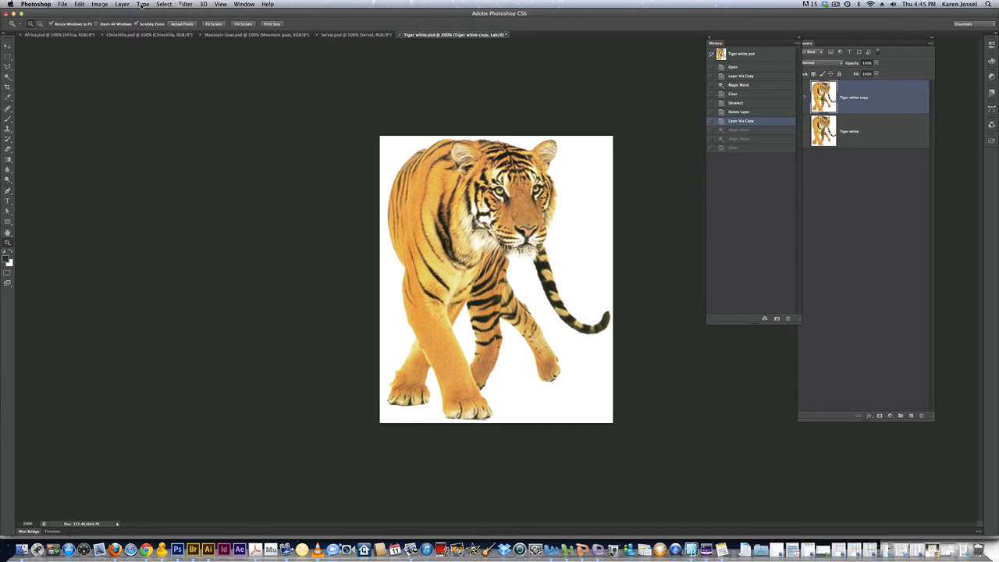
click(122, 4)
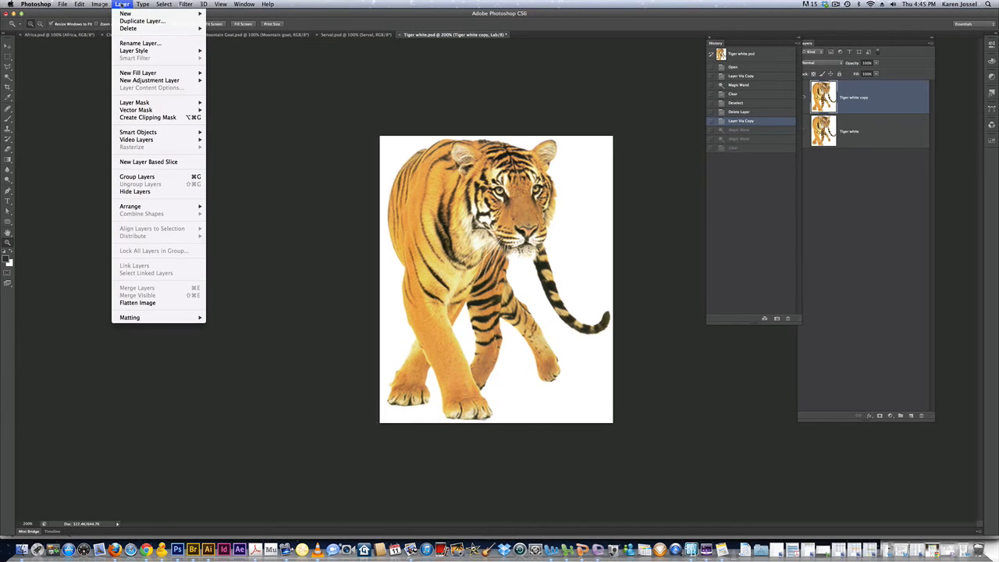
mouse_move(127, 14)
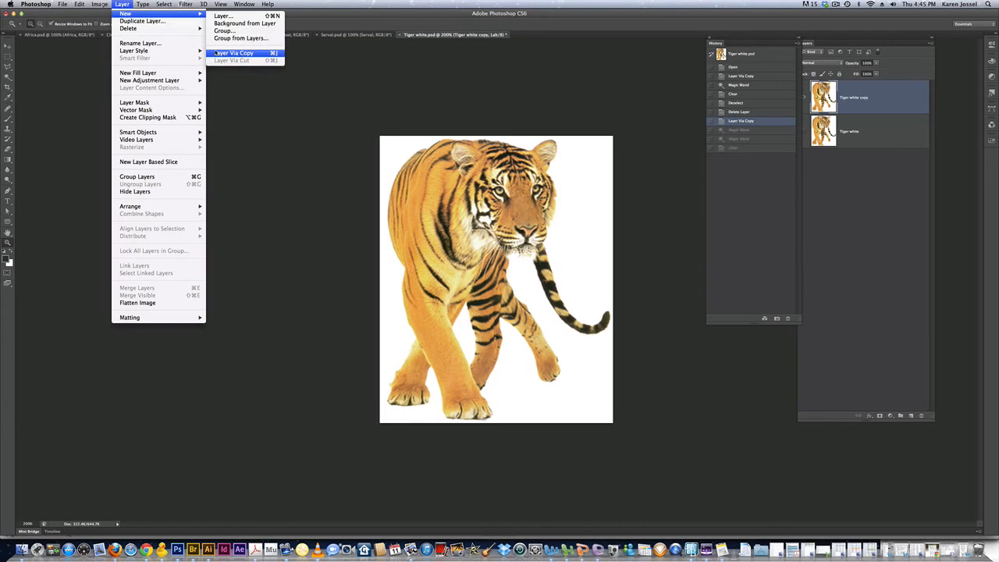
click(343, 3)
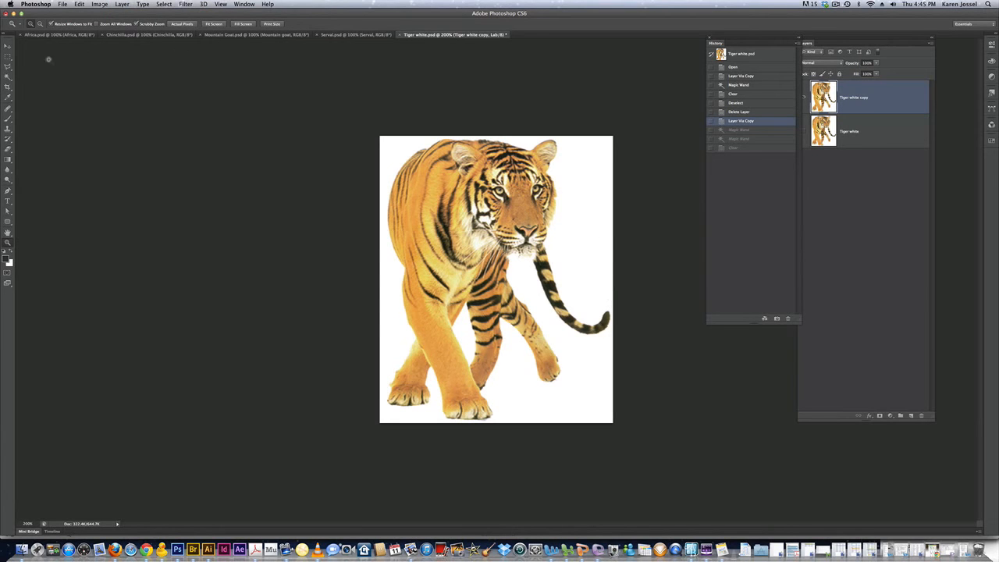
- Set the Magic Wand tolerance to 1 and select the white background around the tiger on the copy layer
click(8, 77)
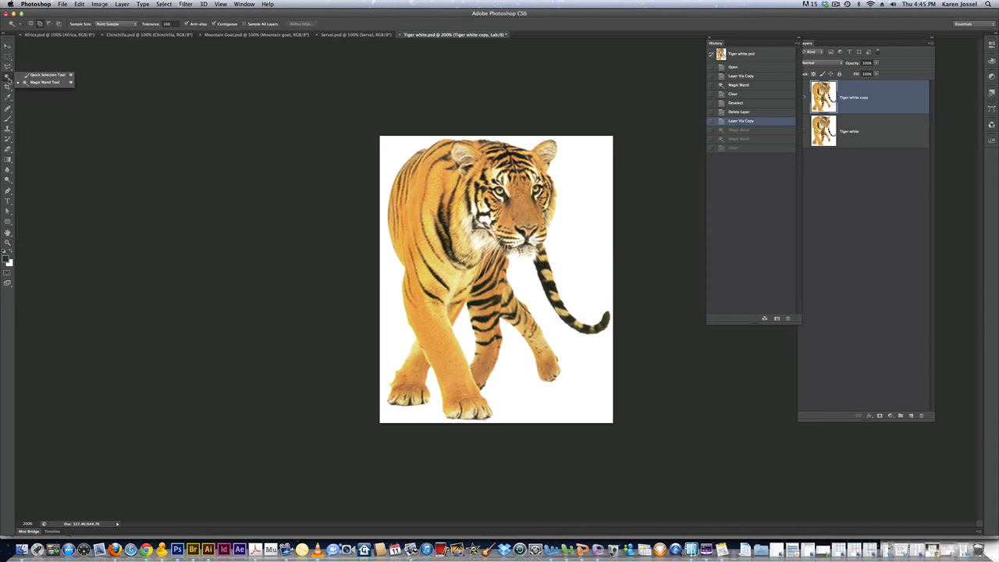
click(32, 83)
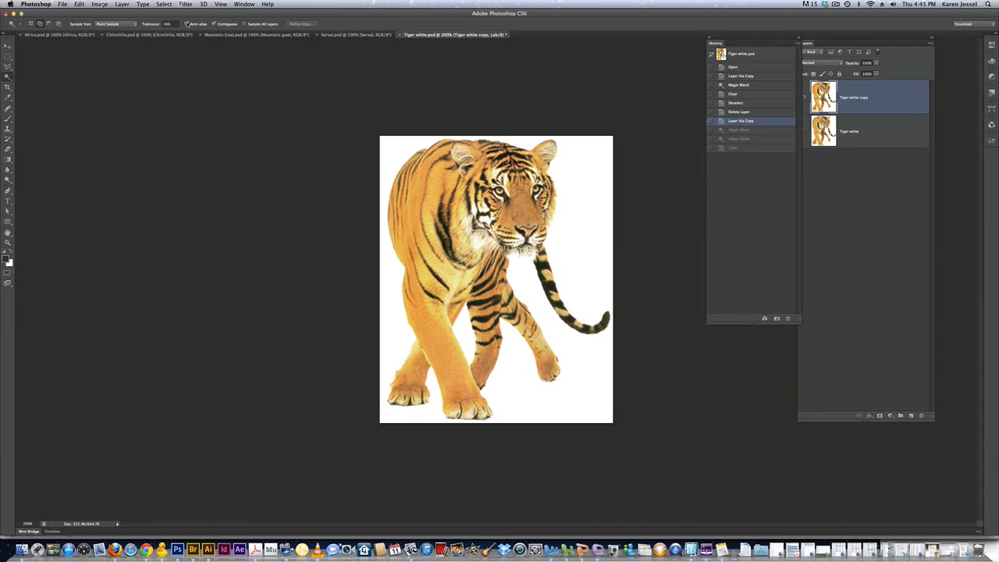
click(170, 24)
text(1)
key(Return)
click(580, 190)
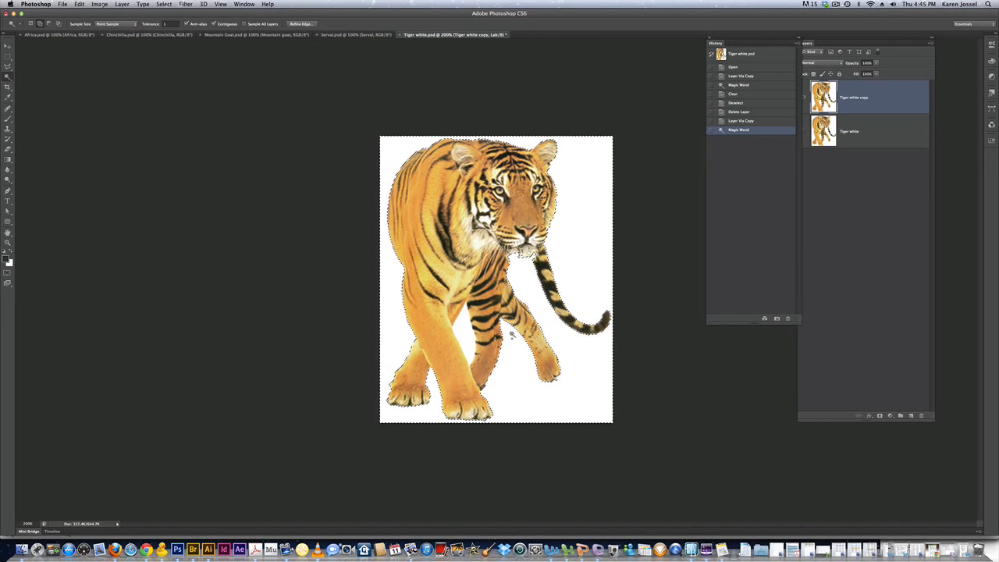
- Try the Magic Wand's add, subtract and intersect selection modes, and set it to New Selection
key(shift)
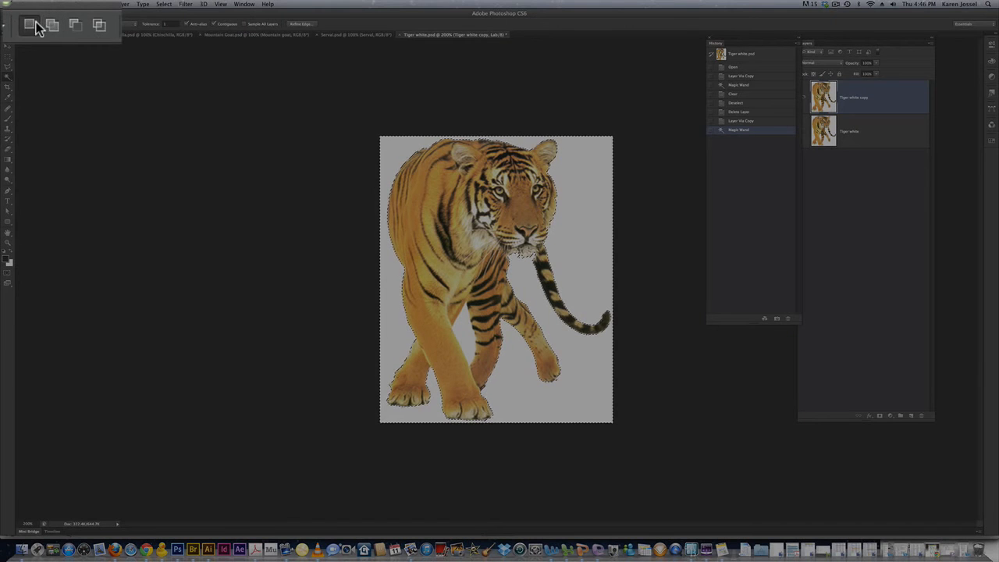
click(59, 28)
click(74, 25)
click(97, 25)
click(50, 26)
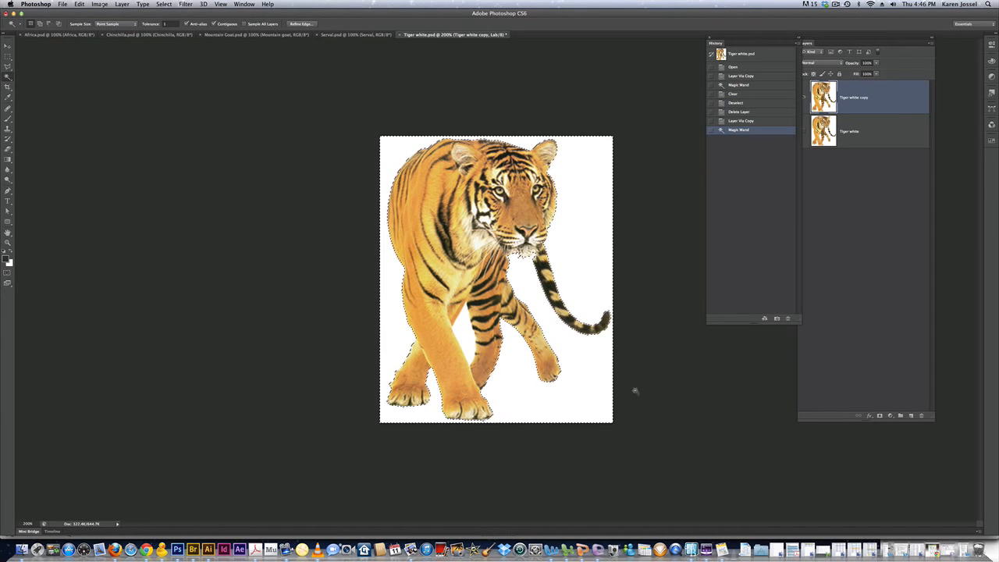
key(shift)
click(30, 25)
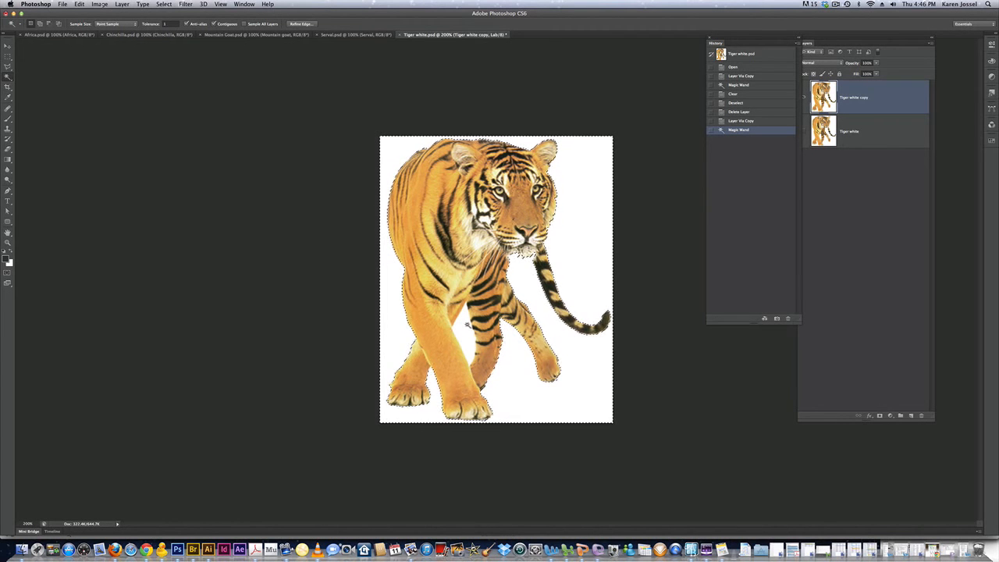
- Add the white gap between the tiger's legs to the selection, delete the selected white areas, and deselect
key(shift)
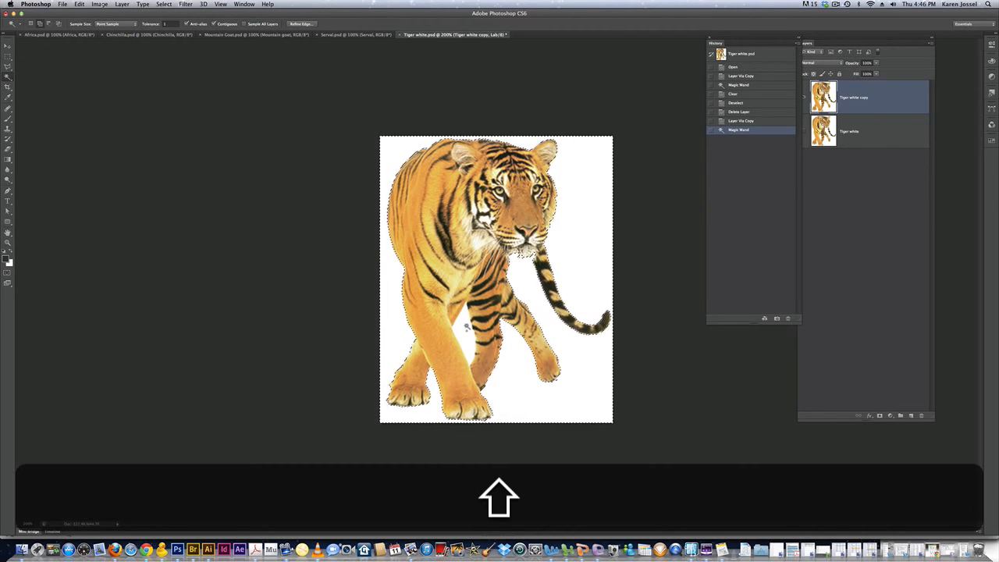
shift+click(467, 327)
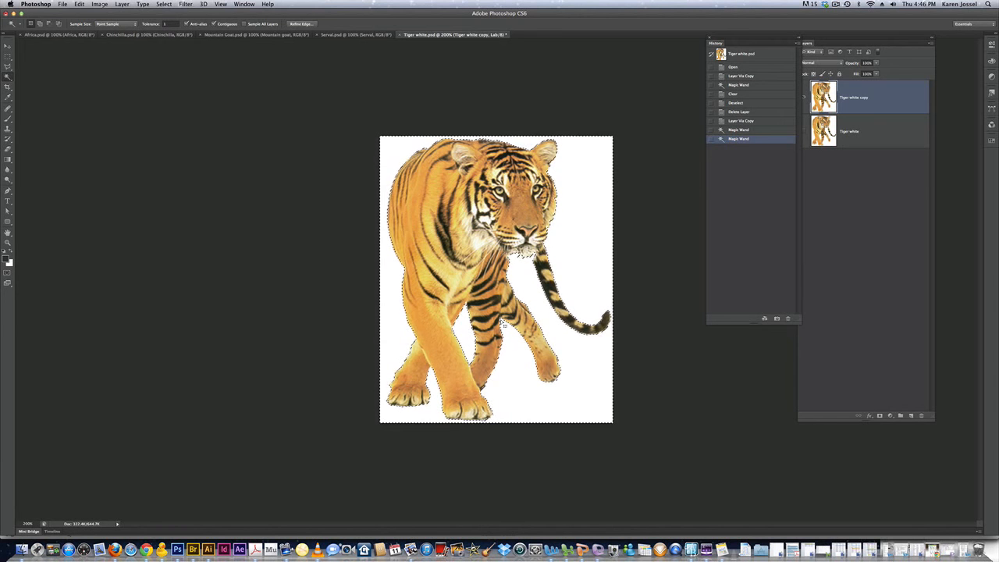
key(BackSpace)
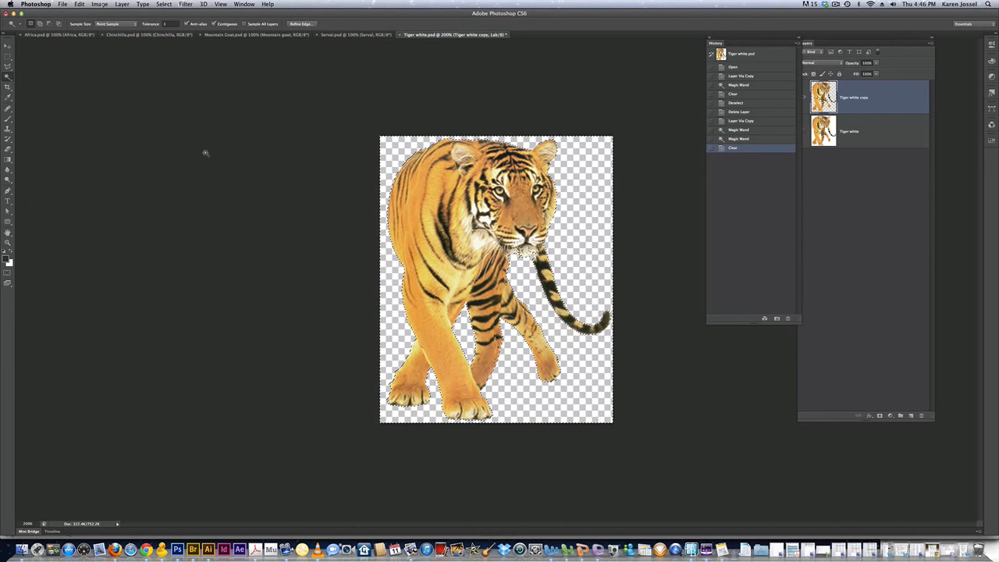
click(164, 4)
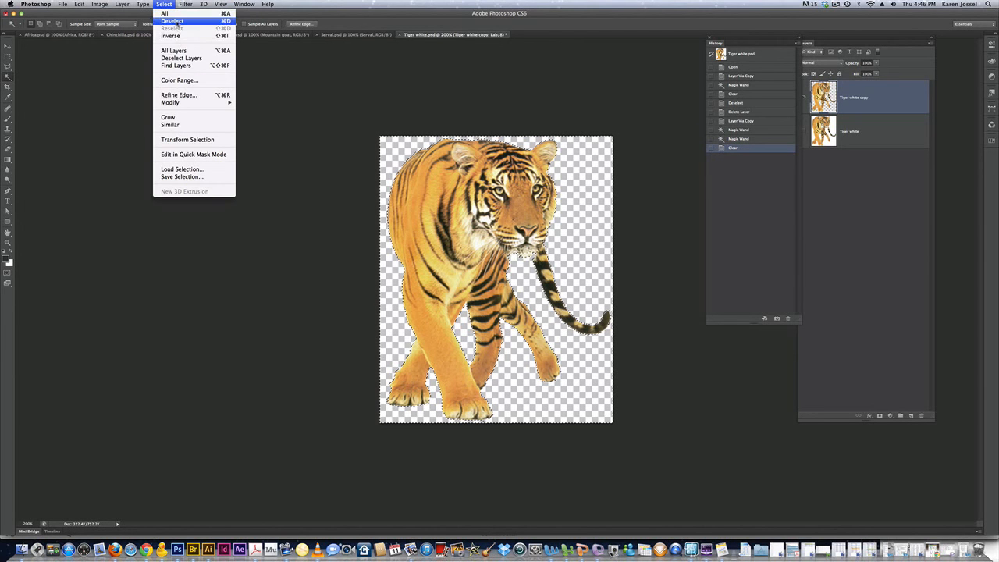
click(173, 21)
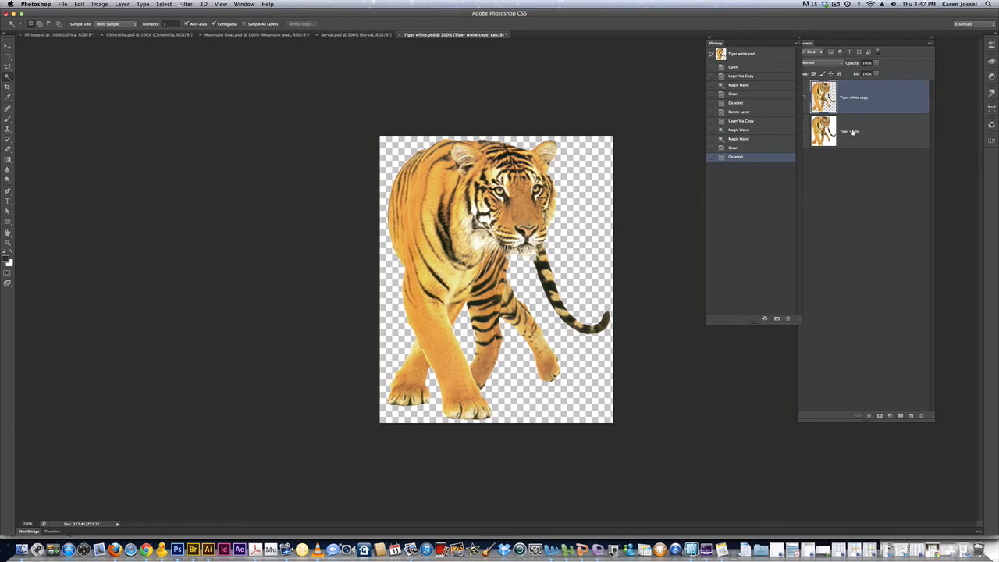
- Save a copy as Tiger white.psd in a new Desktop folder named with the owner's first name plus "africa map"
click(55, 3)
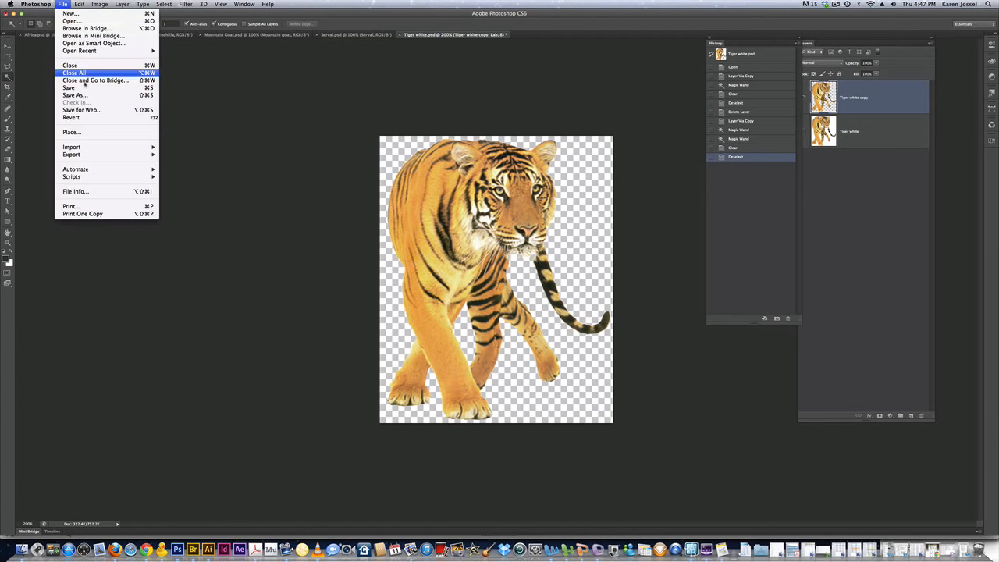
click(86, 96)
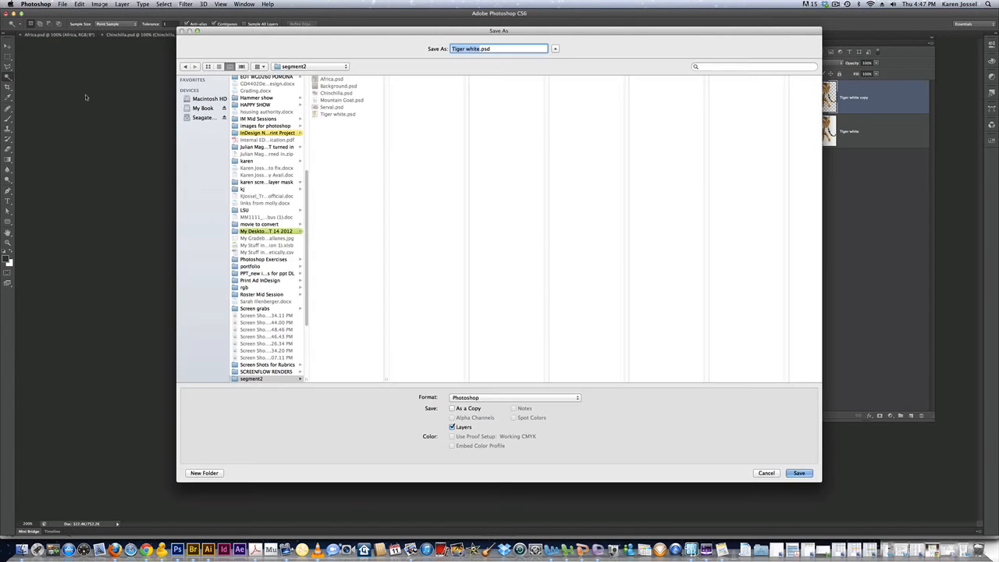
click(295, 67)
click(292, 75)
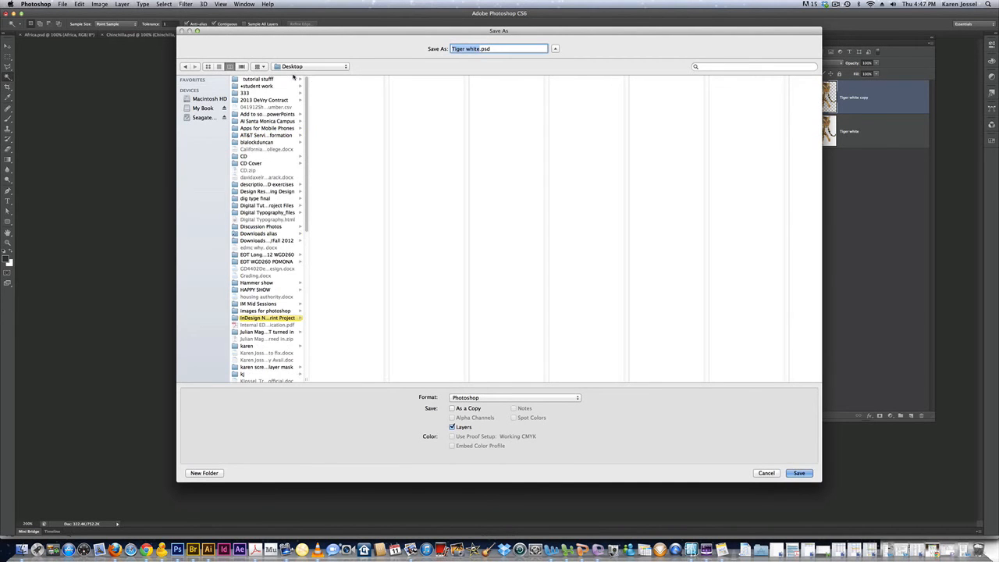
click(201, 473)
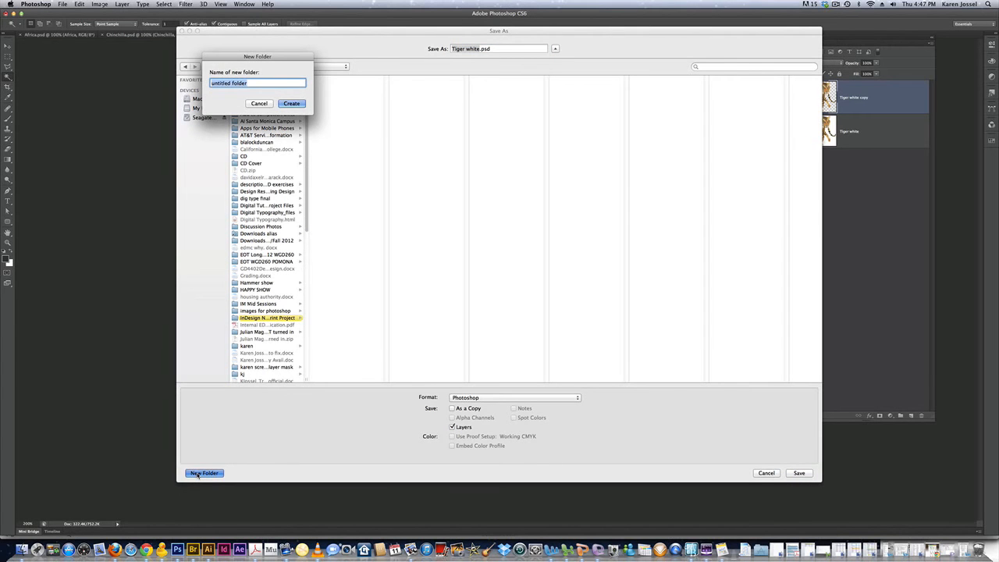
text(karens af)
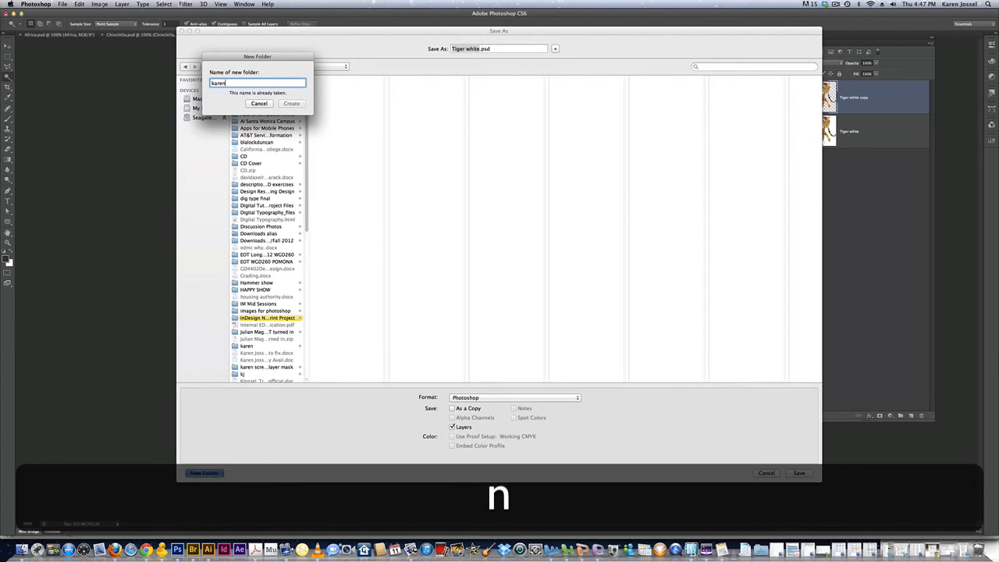
text(ica map)
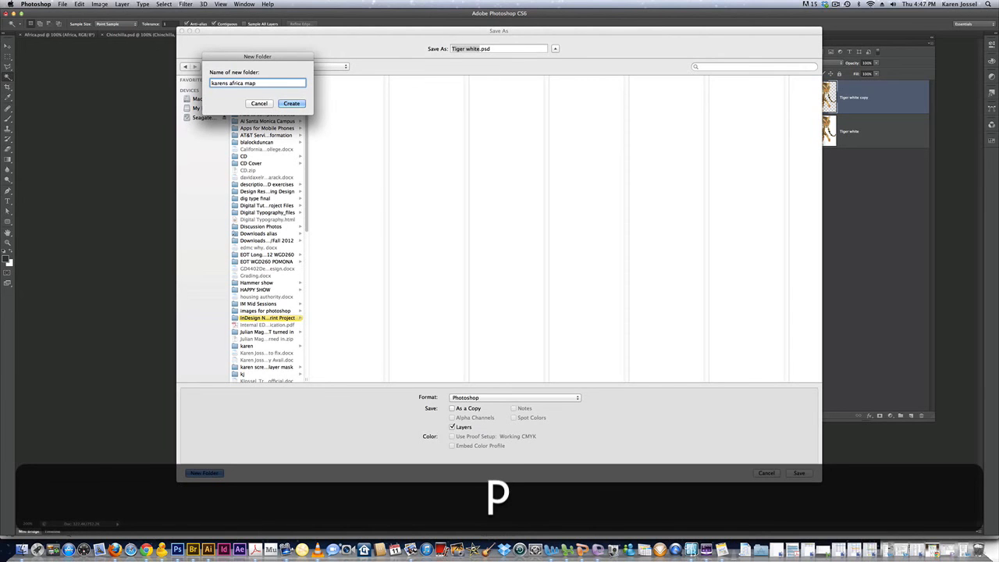
click(287, 105)
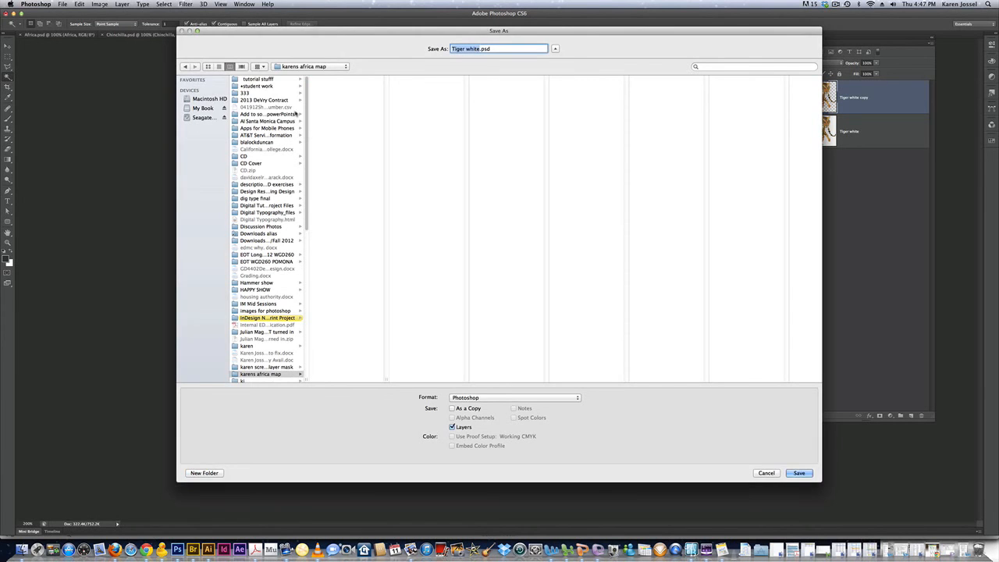
click(800, 473)
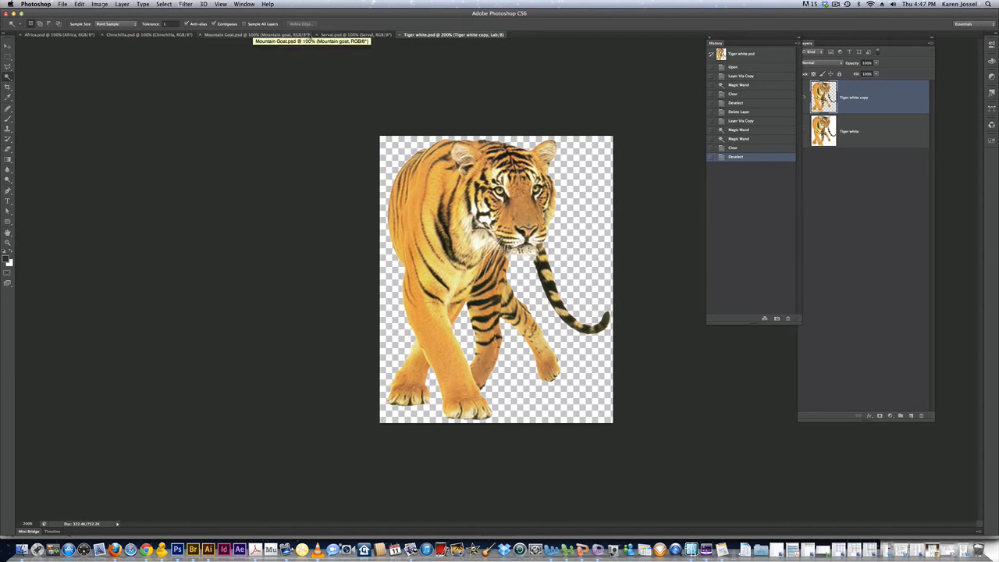
- Switch to the Chinchilla.psd document and duplicate its Chinchilla layer
click(175, 35)
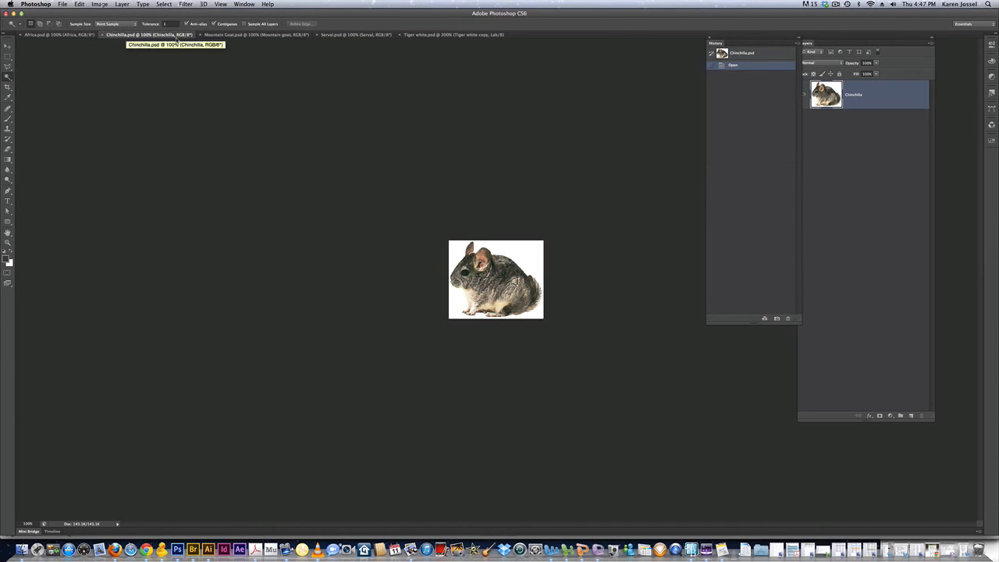
click(8, 242)
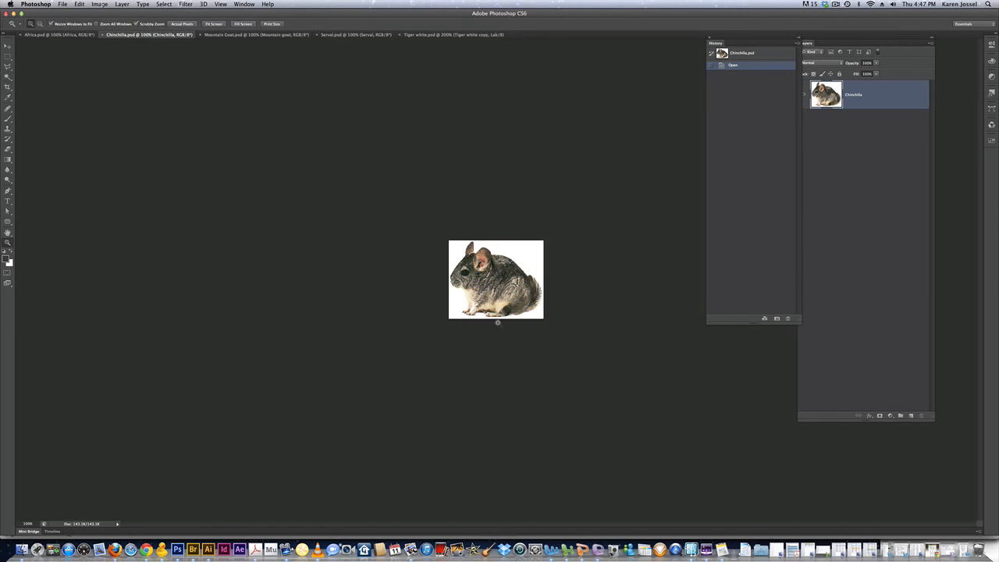
click(504, 267)
click(505, 268)
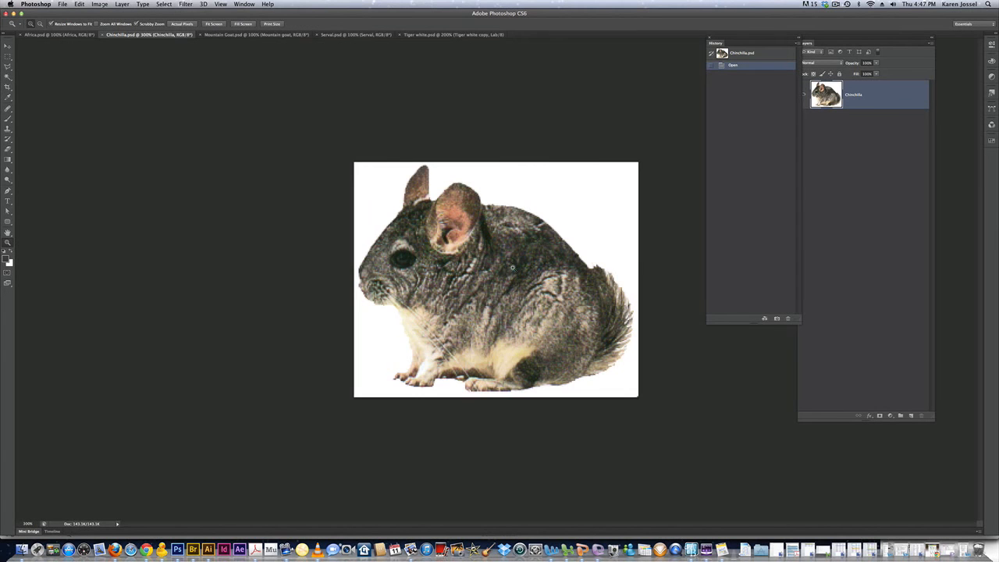
drag(908, 104, 911, 416)
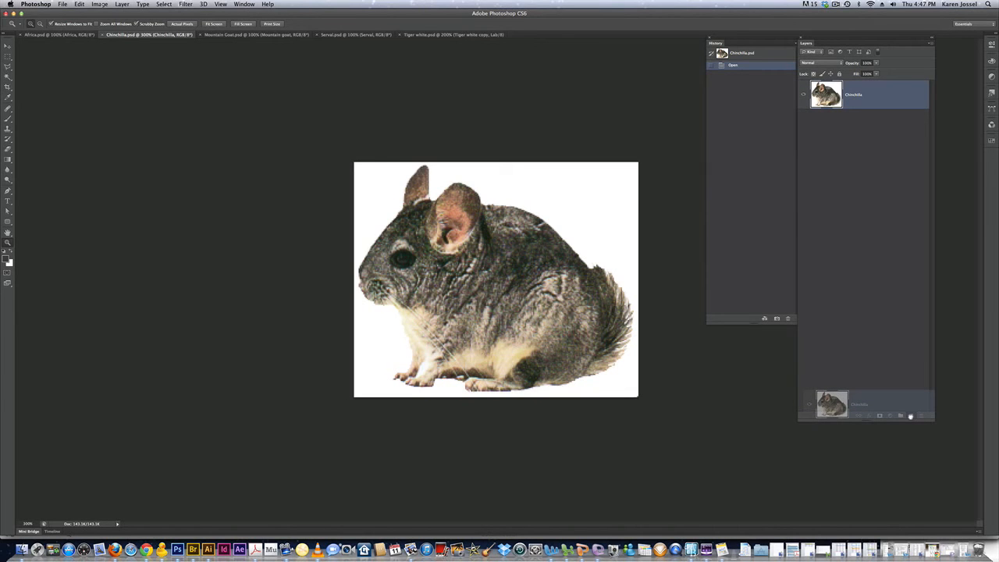
drag(911, 416, 910, 416)
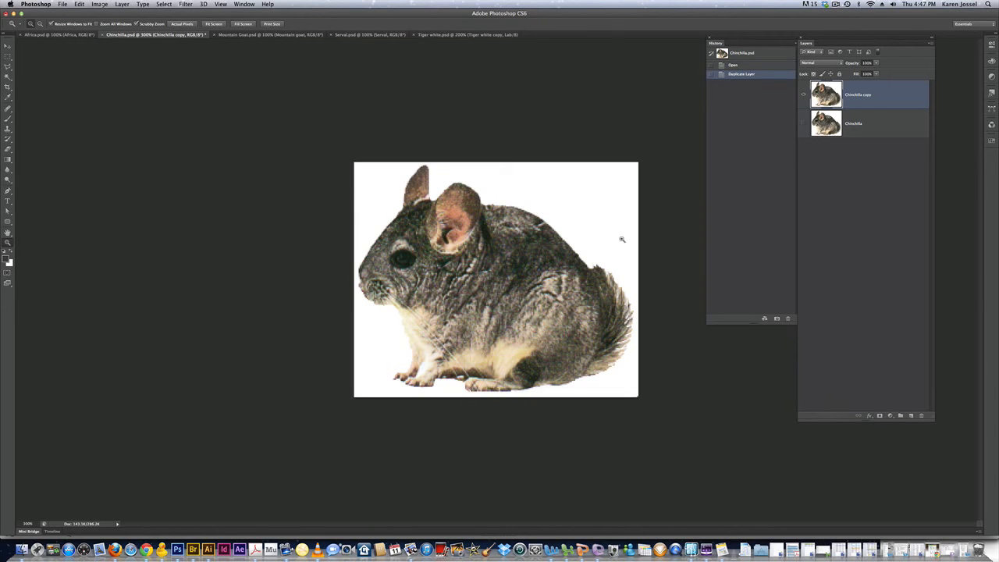
- Select the white background around the chinchilla with the Magic Wand, delete it from the copy layer, and deselect
click(574, 183)
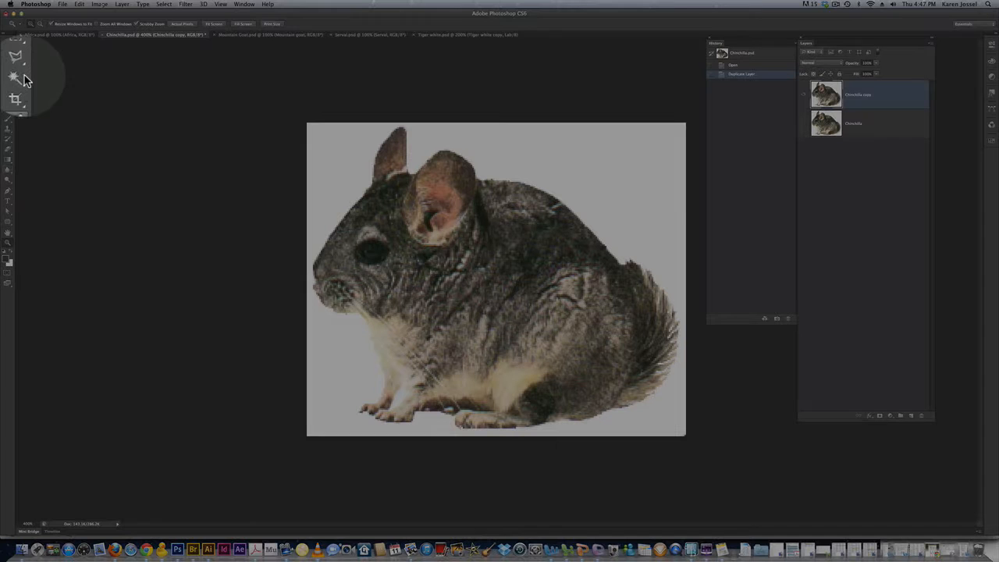
click(8, 76)
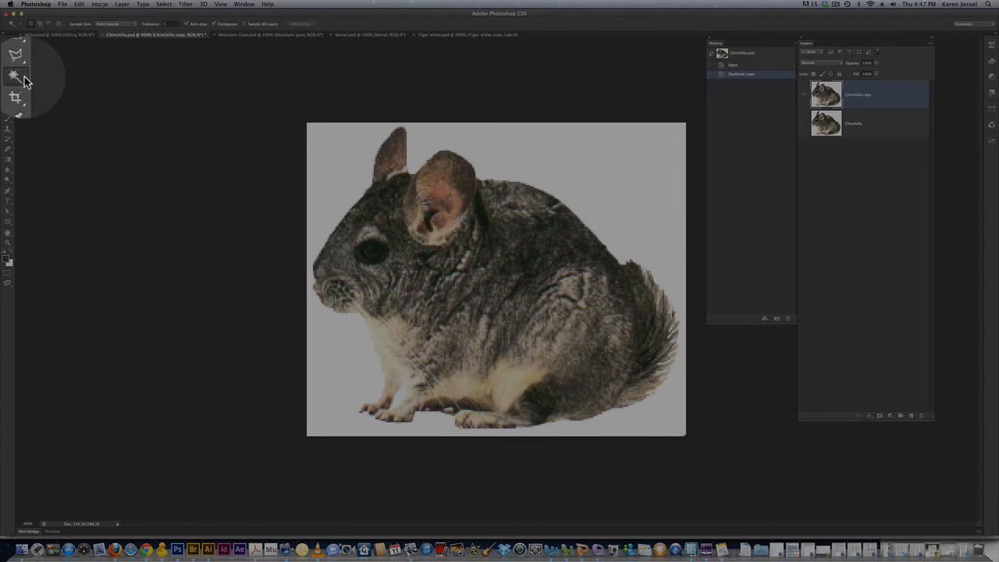
click(534, 138)
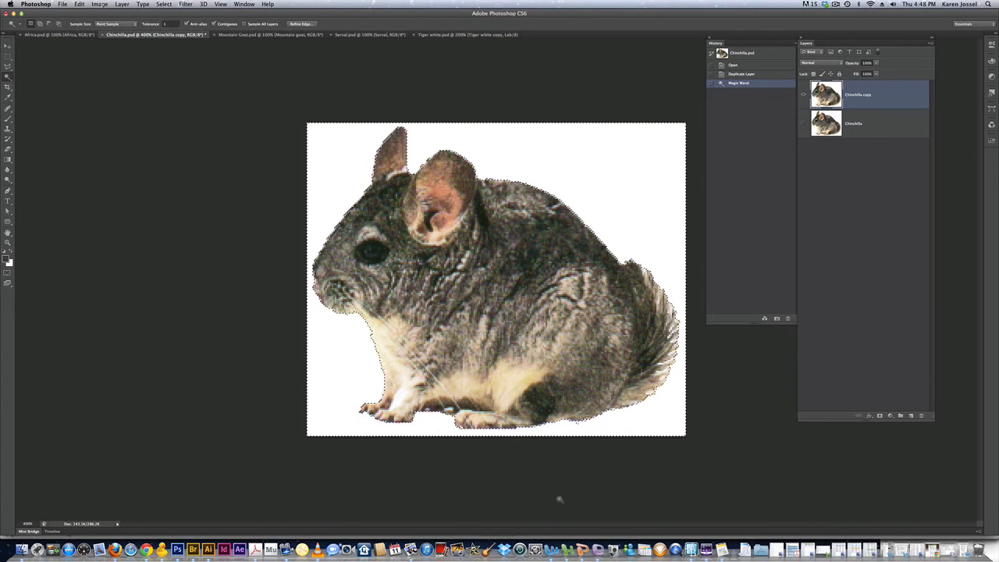
key(BackSpace)
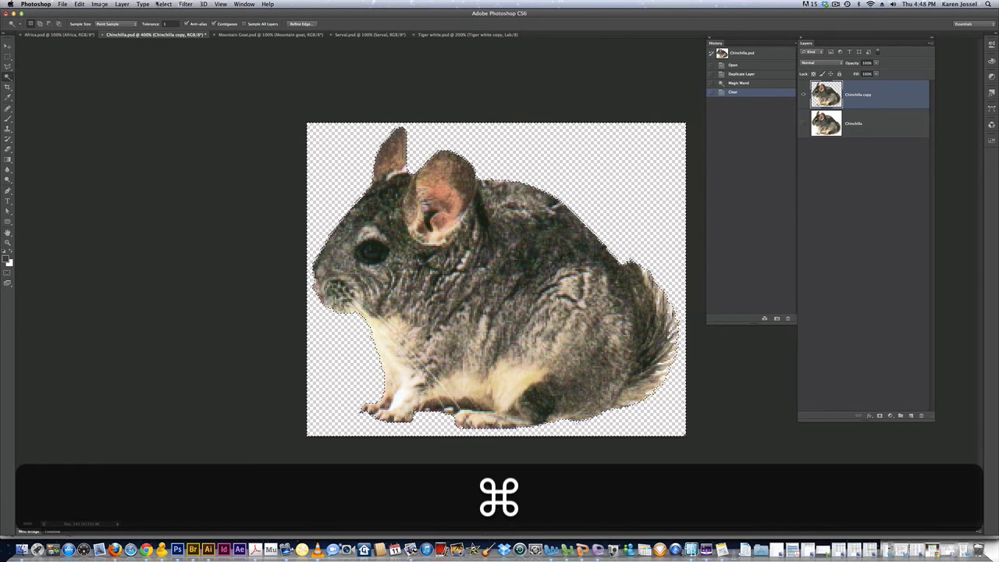
key(super+d)
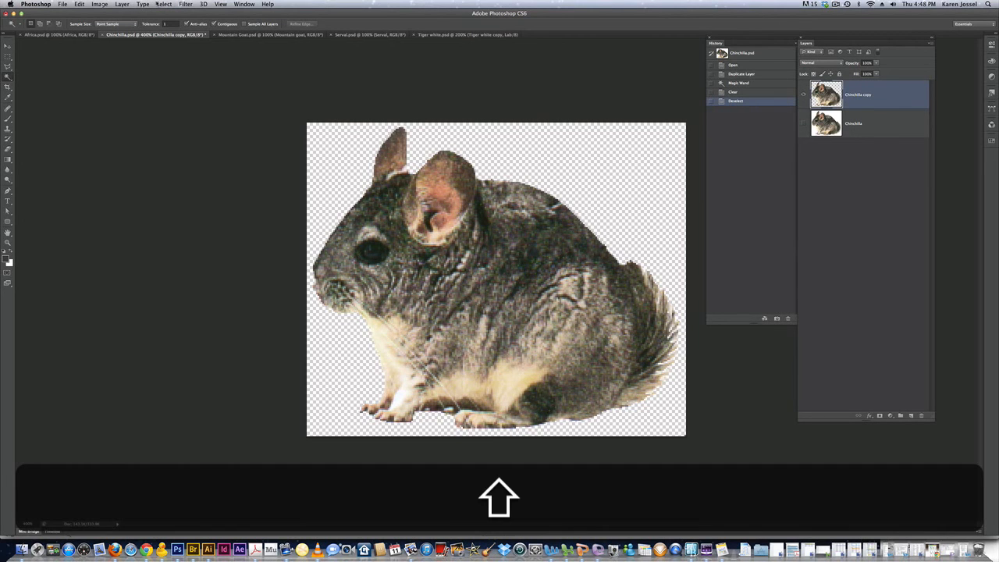
- Save a copy of the chinchilla document as Chinchilla.psd in the personal africa map folder
key(shift+super+s)
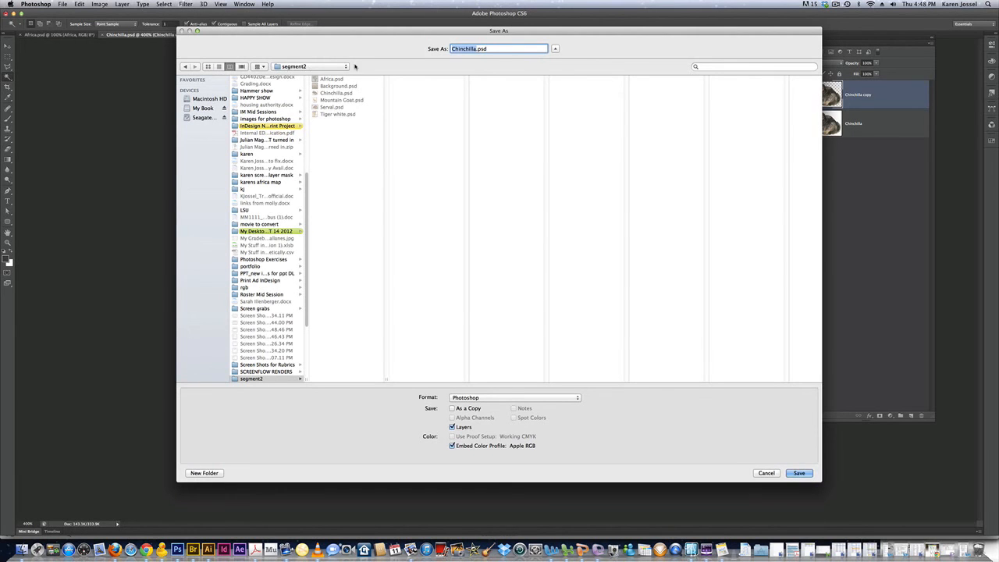
click(345, 67)
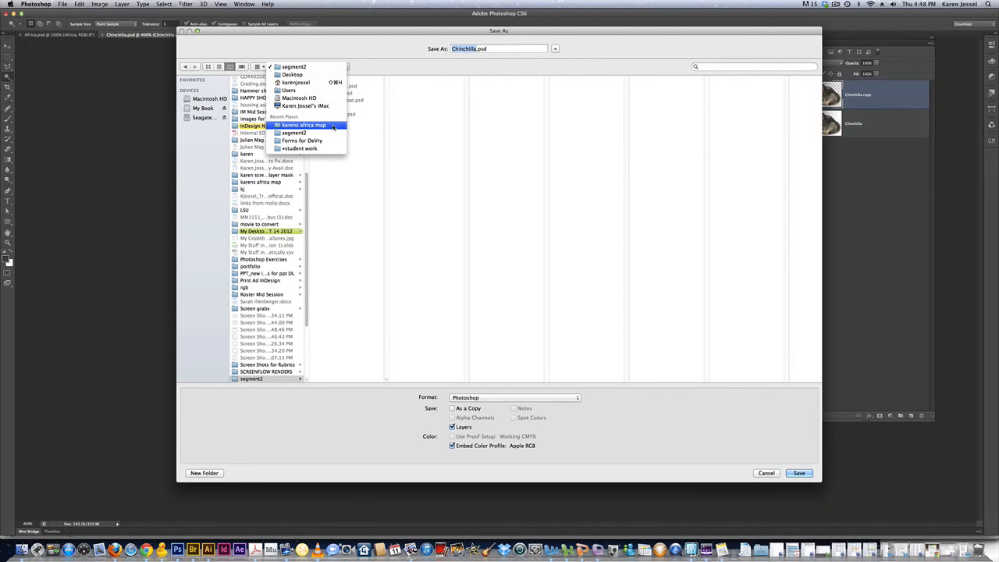
click(334, 125)
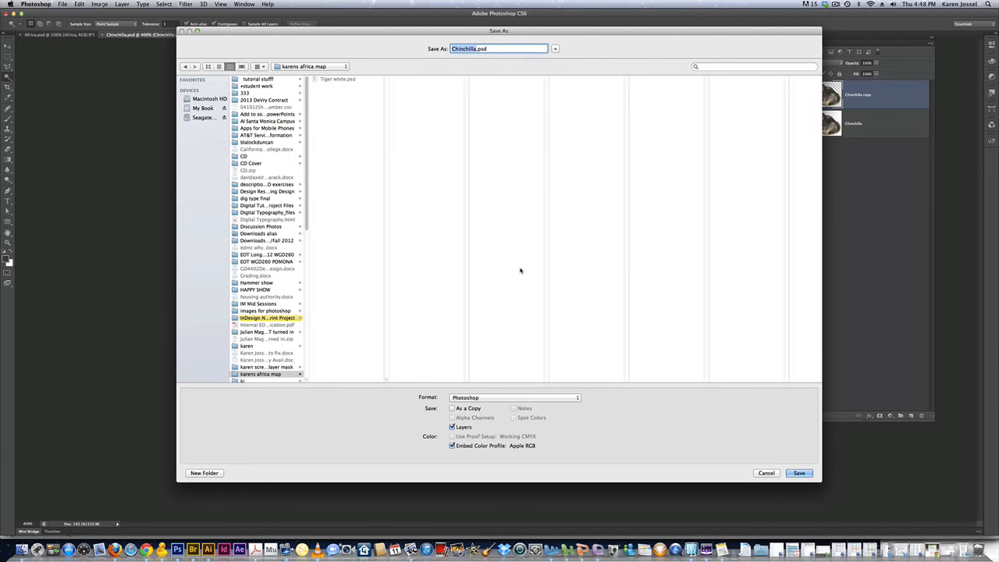
click(801, 473)
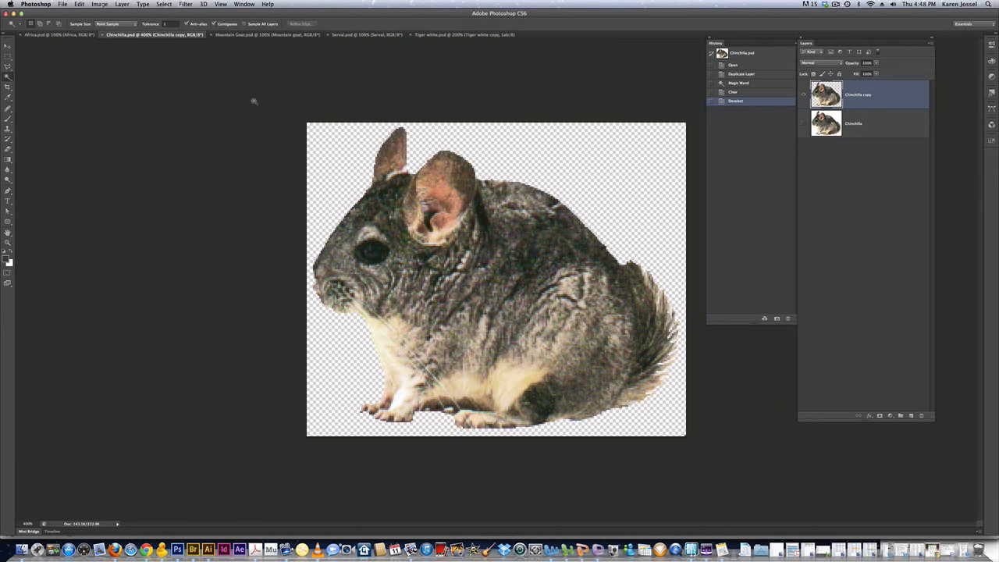
- Switch to the Mountain Goat.psd document and select the goat's body with the Magic Wand at a tolerance of 60
click(260, 36)
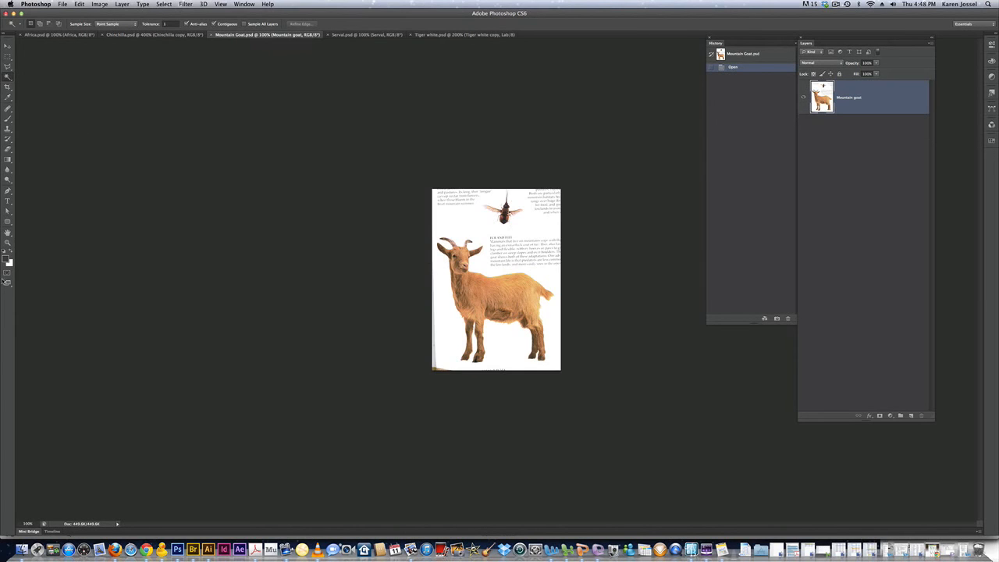
click(11, 245)
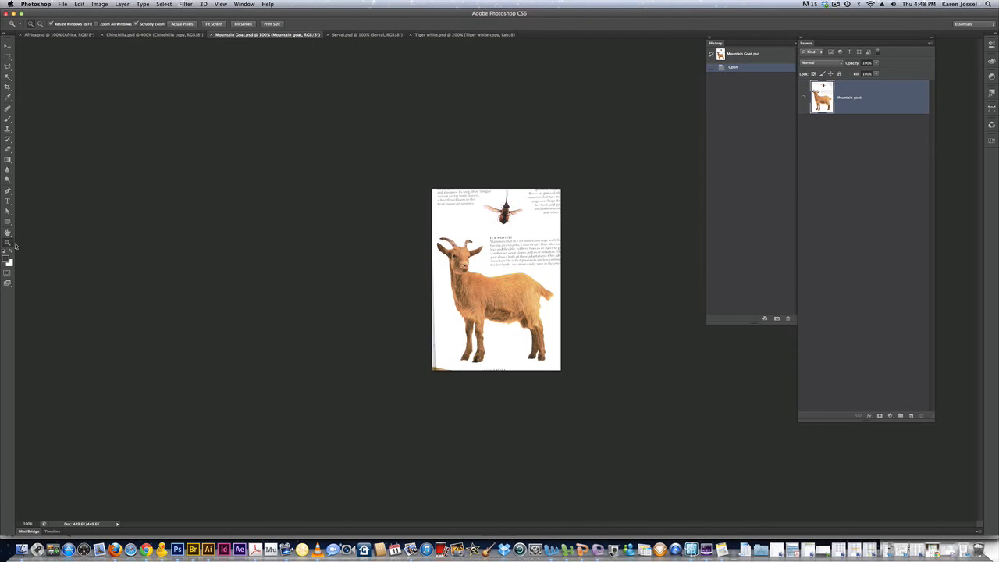
click(486, 286)
click(485, 286)
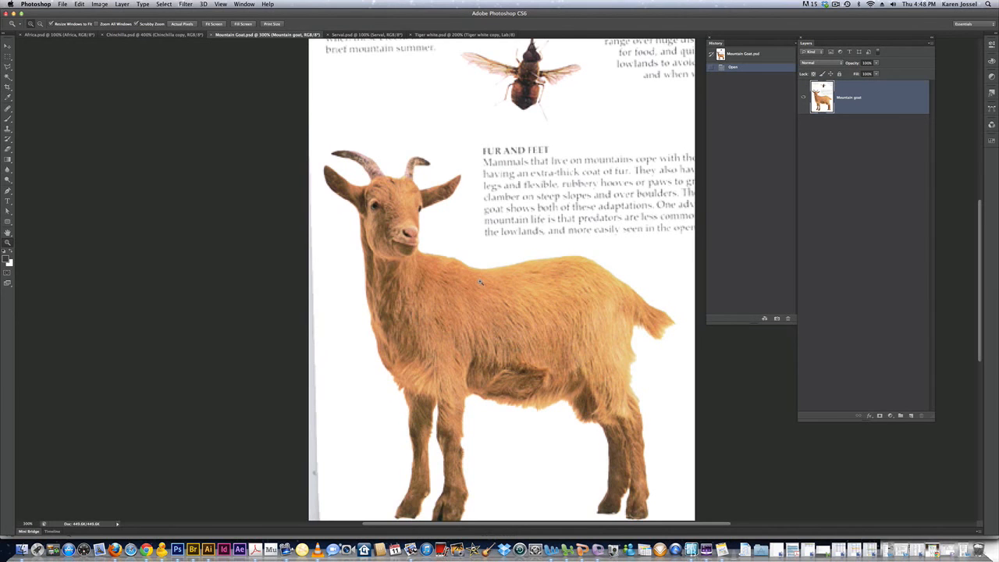
drag(480, 283, 461, 238)
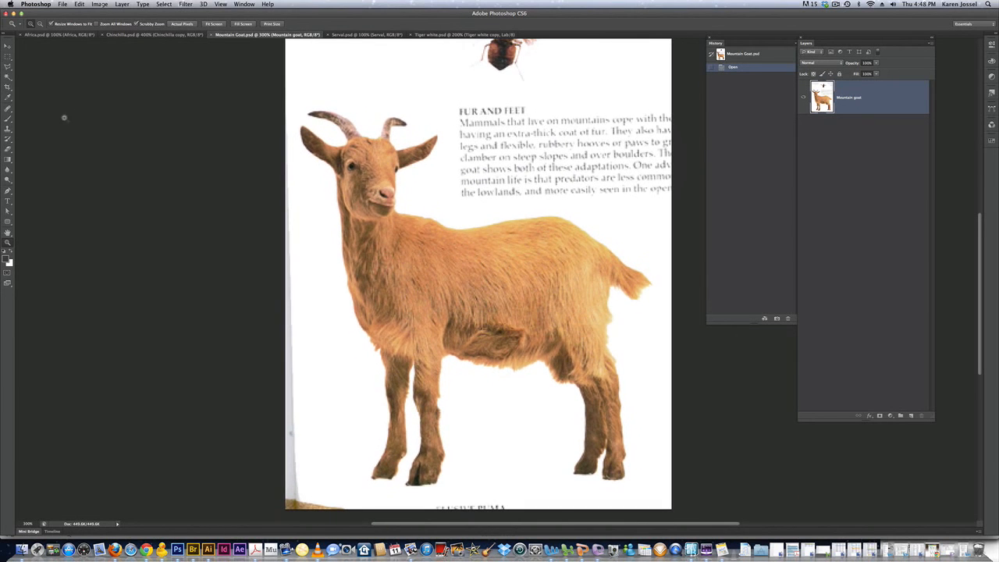
click(9, 78)
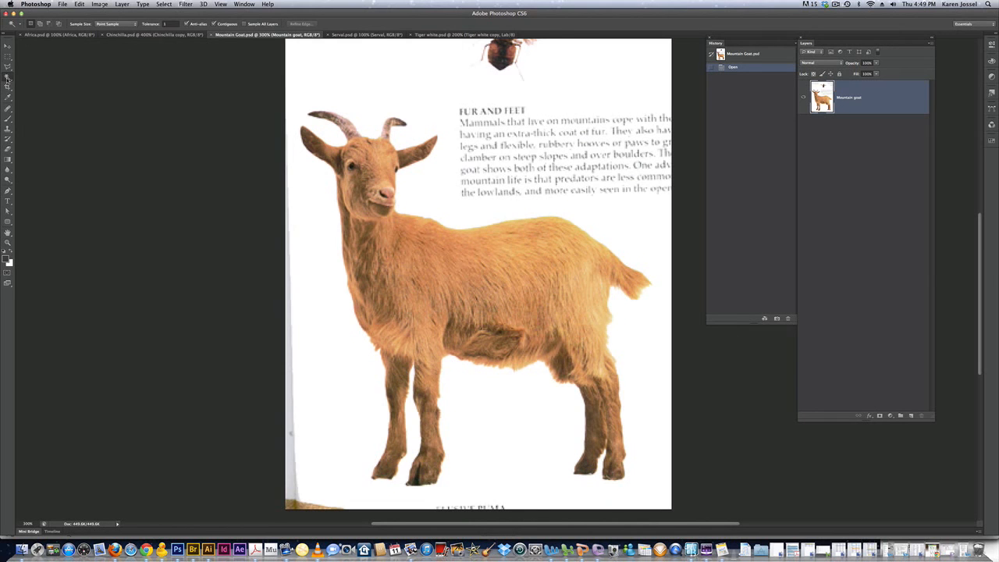
click(170, 24)
text(60)
key(Return)
click(572, 292)
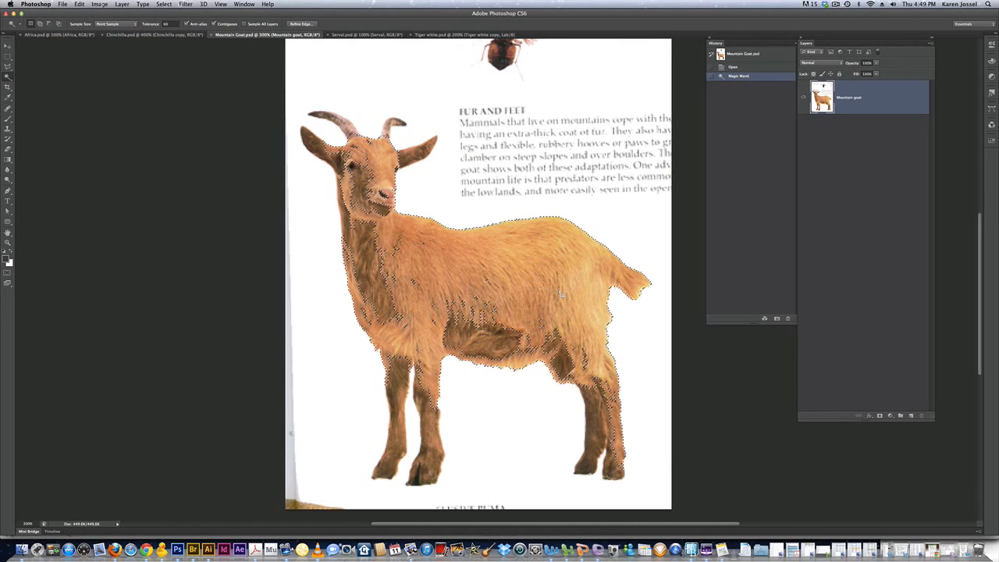
- Grow the goat selection twice to take in the horns, legs and darker fur
click(165, 4)
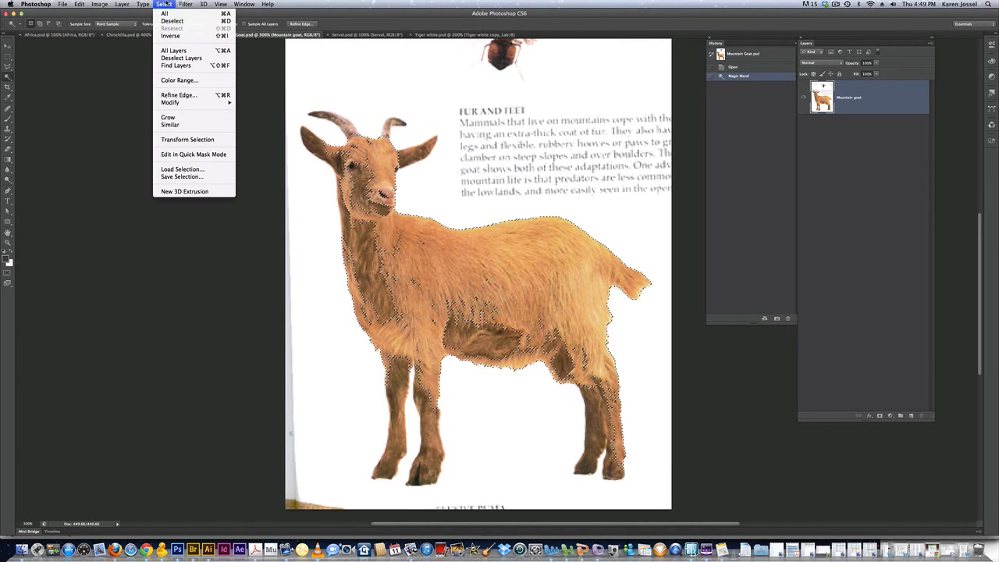
click(194, 119)
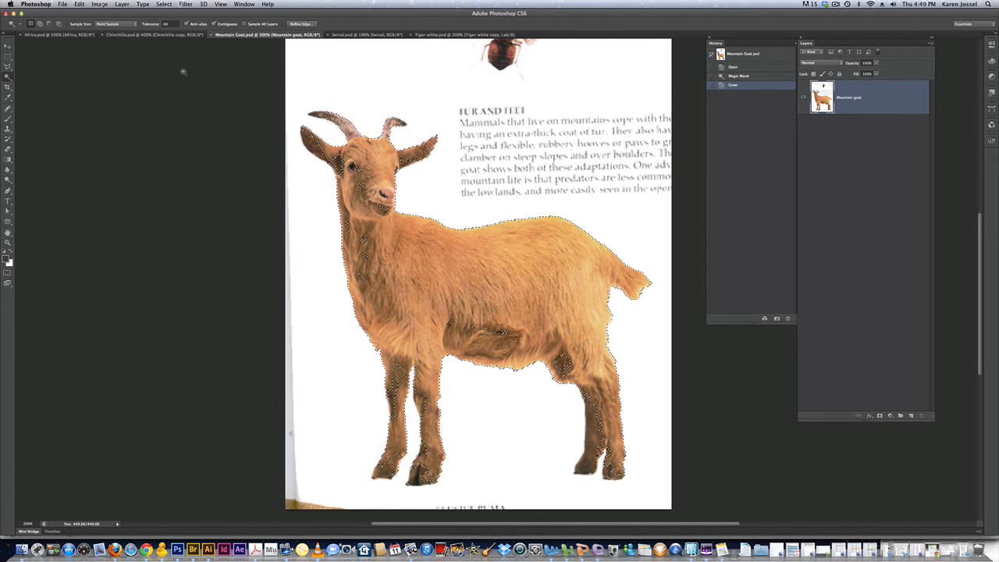
click(166, 4)
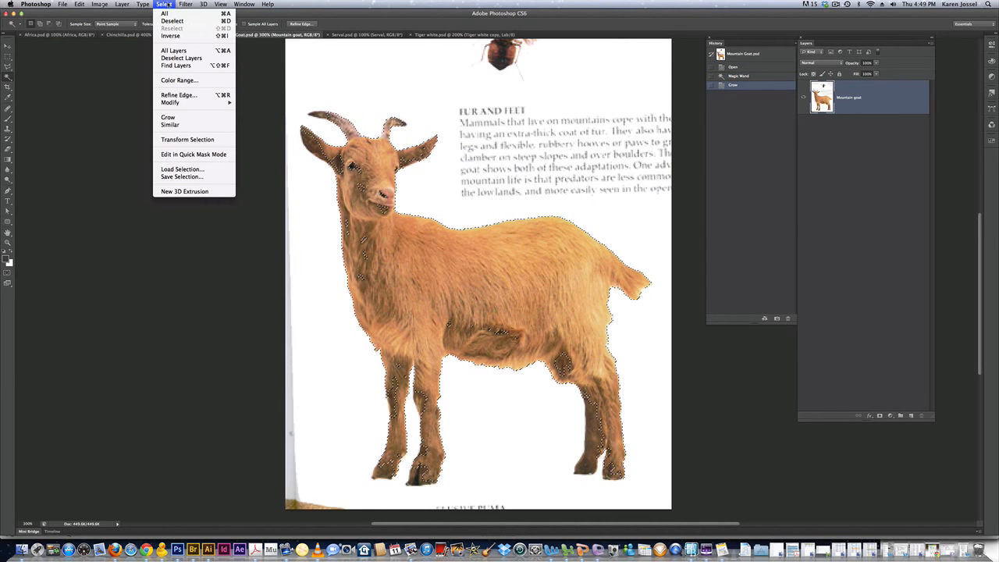
click(182, 117)
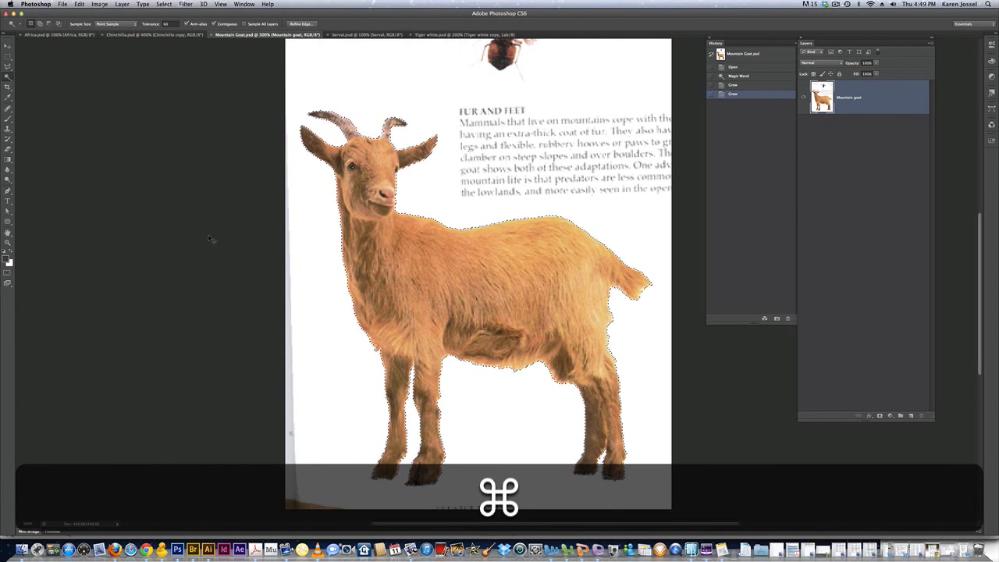
key(super+j)
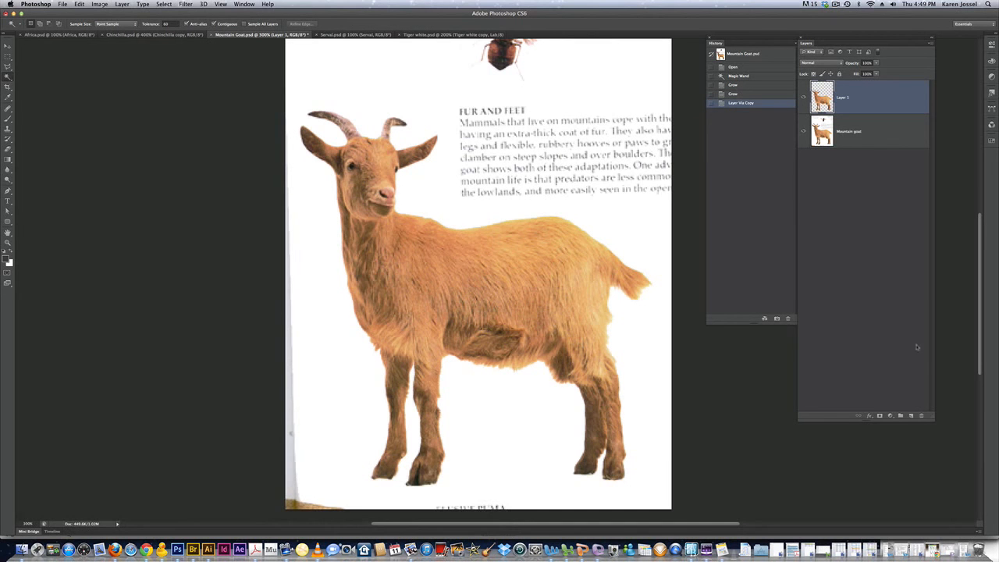
click(804, 132)
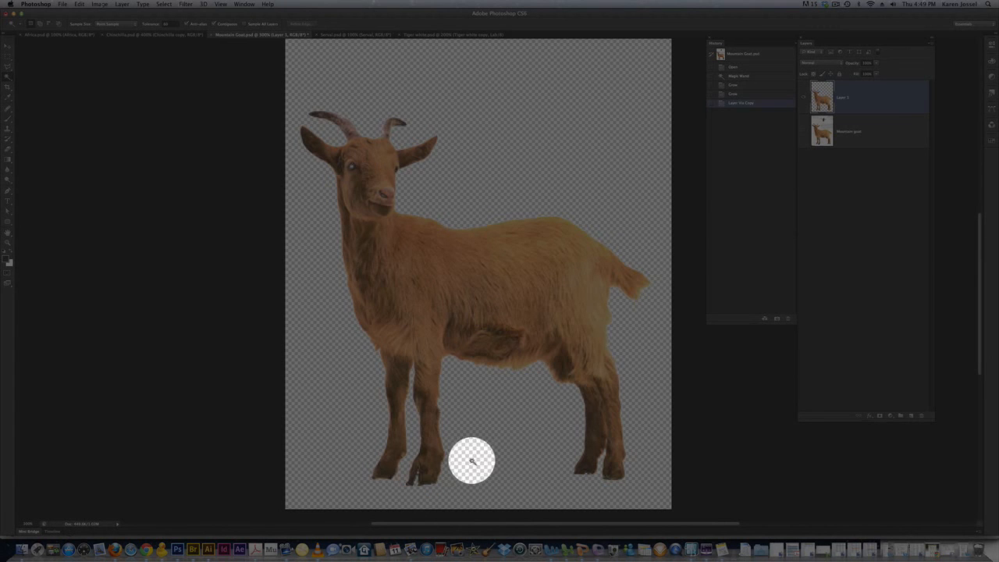
click(748, 93)
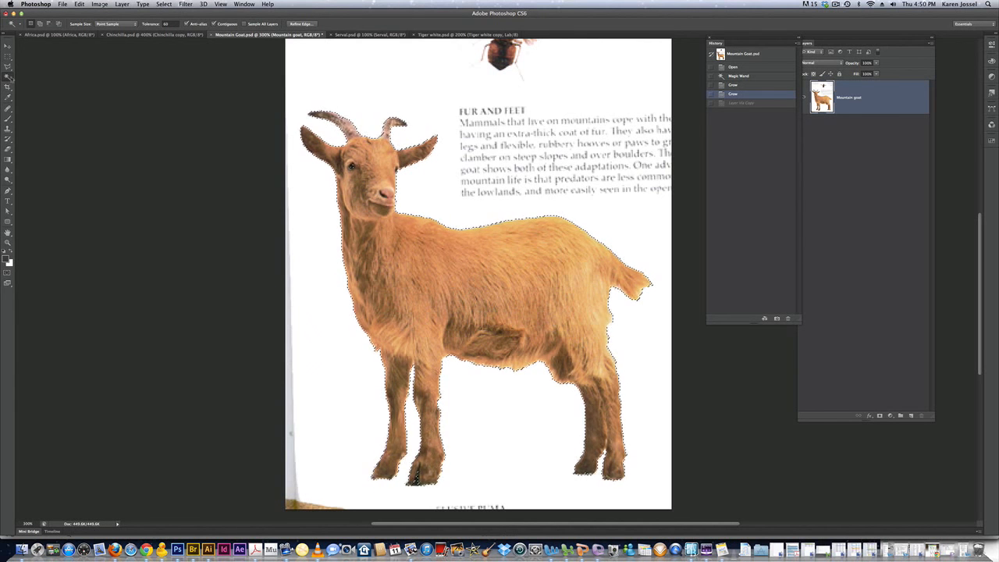
- Add the unselected spots in the goat's eye and front hoof to the selection with the Rectangular Marquee
click(10, 56)
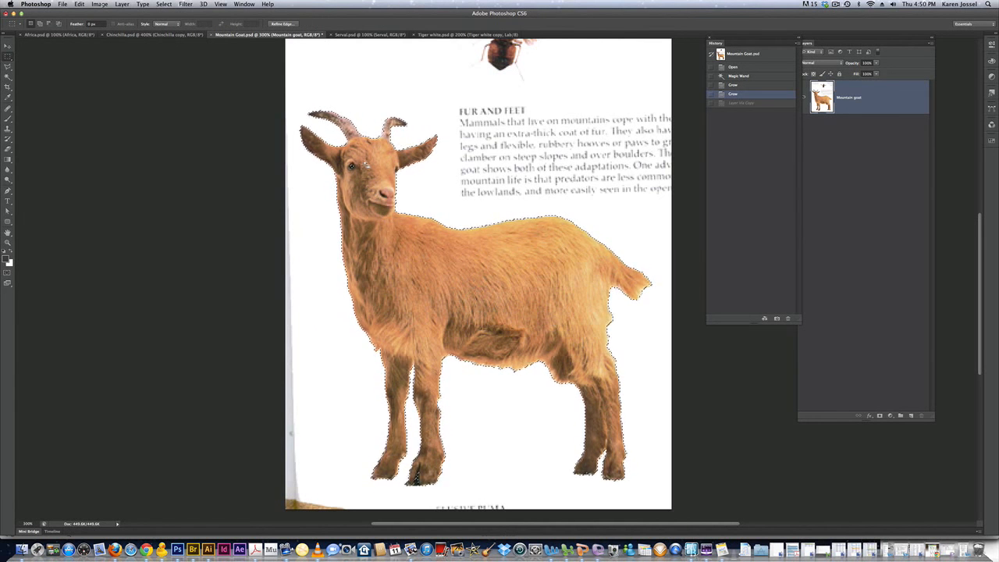
key(shift)
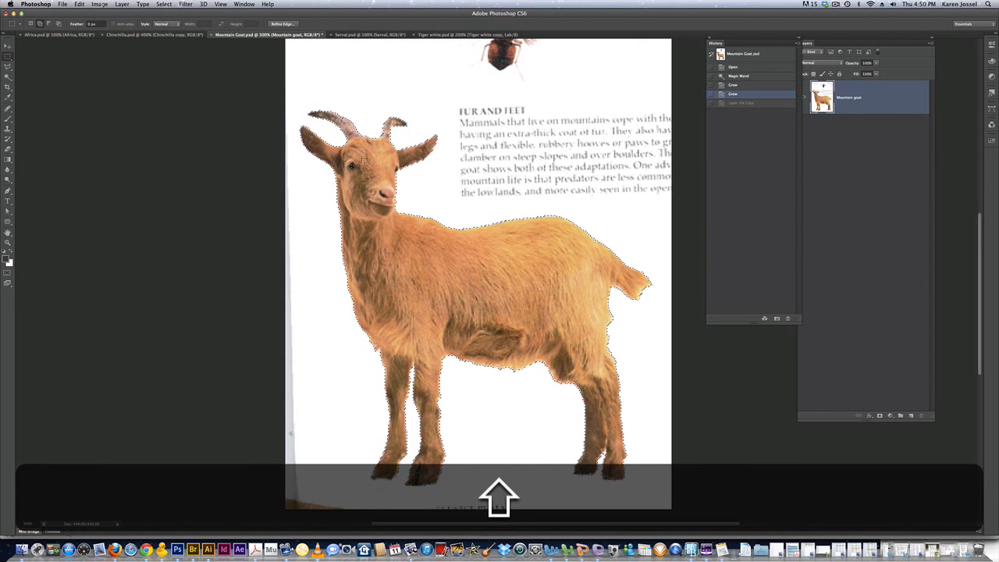
drag(317, 155, 320, 160)
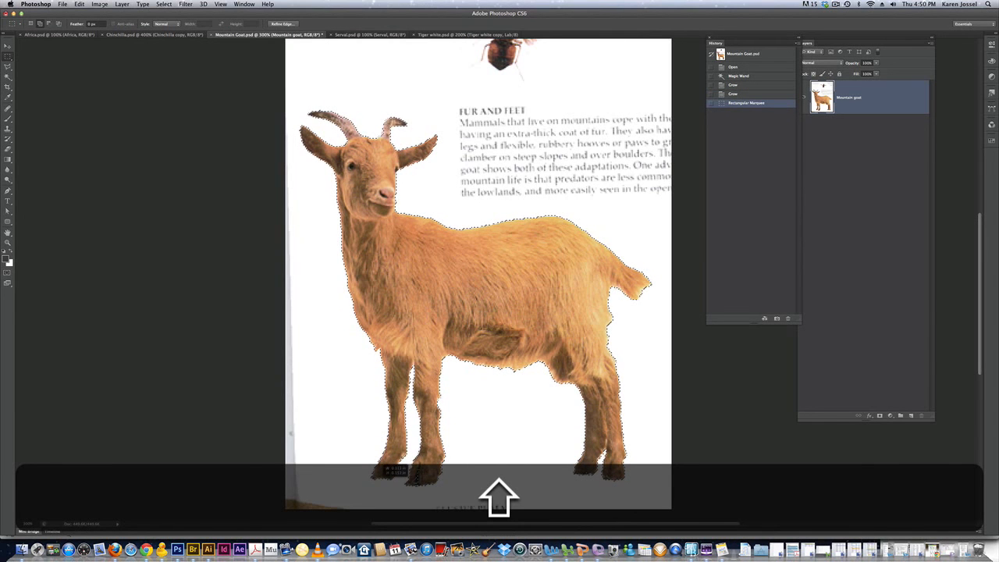
drag(375, 469, 377, 480)
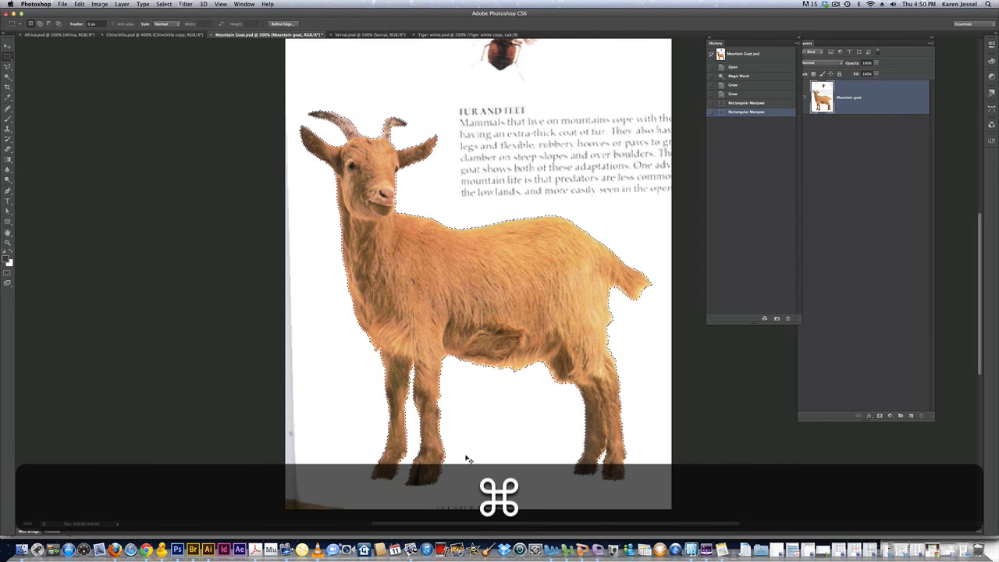
- Copy the selected goat to a new layer and hide the original Mountain goat layer
key(super+j)
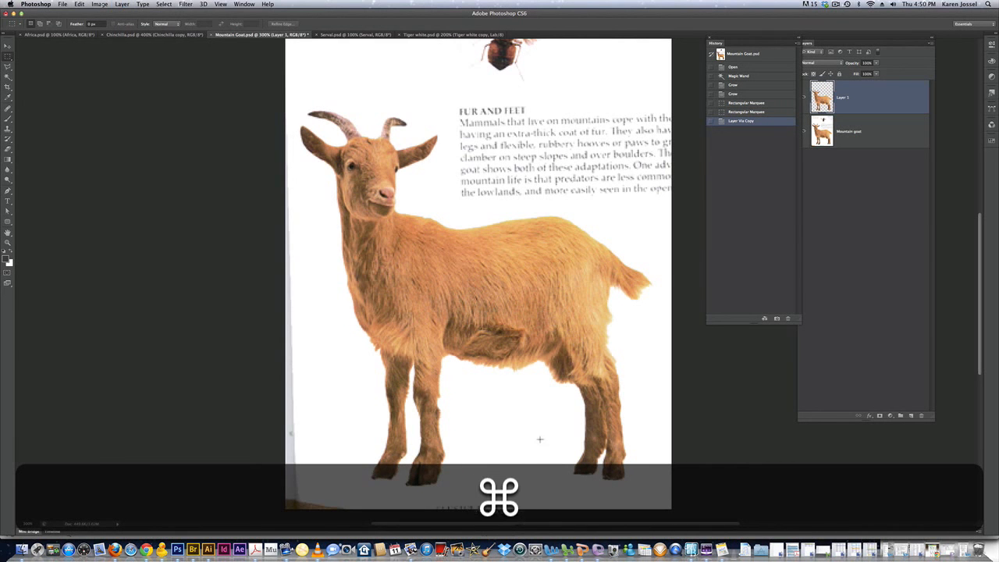
click(804, 130)
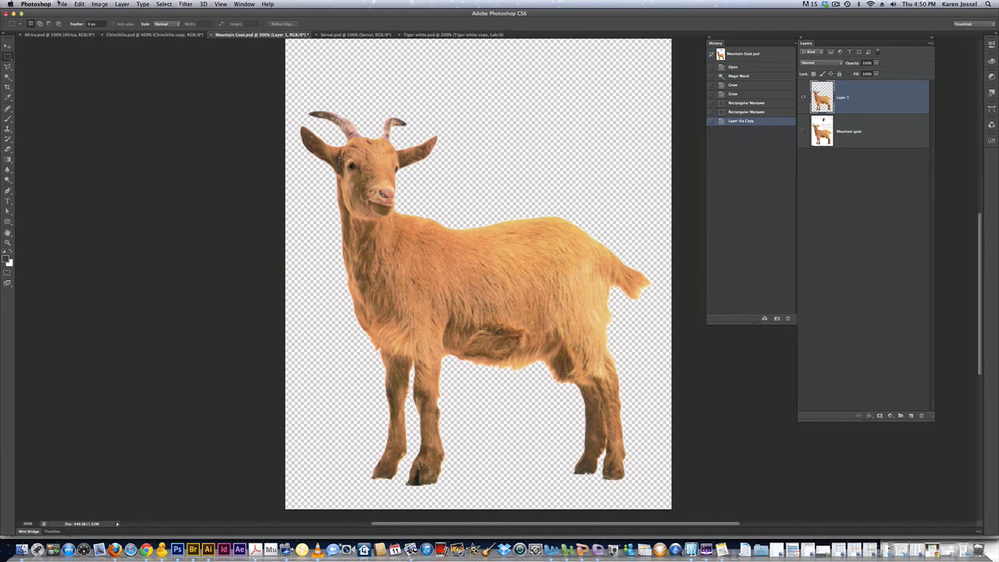
- Save a copy of the goat document as Mountain Goat.psd in the personal africa map folder
click(61, 4)
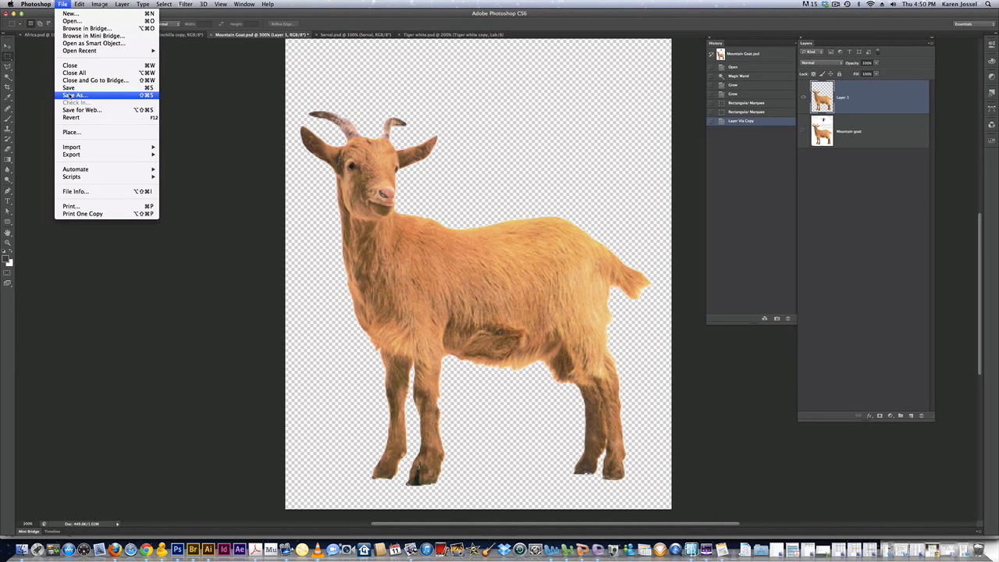
click(148, 95)
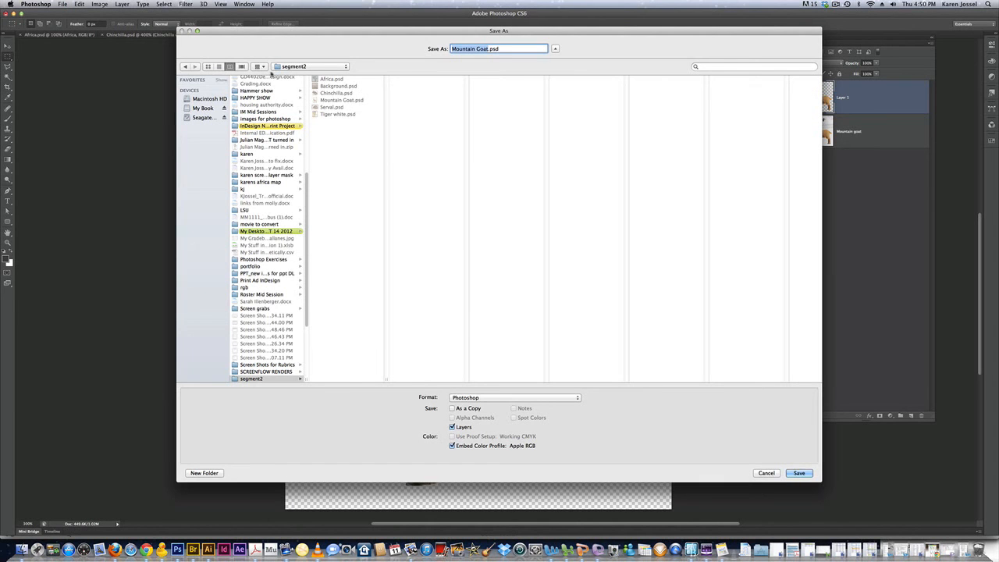
click(297, 67)
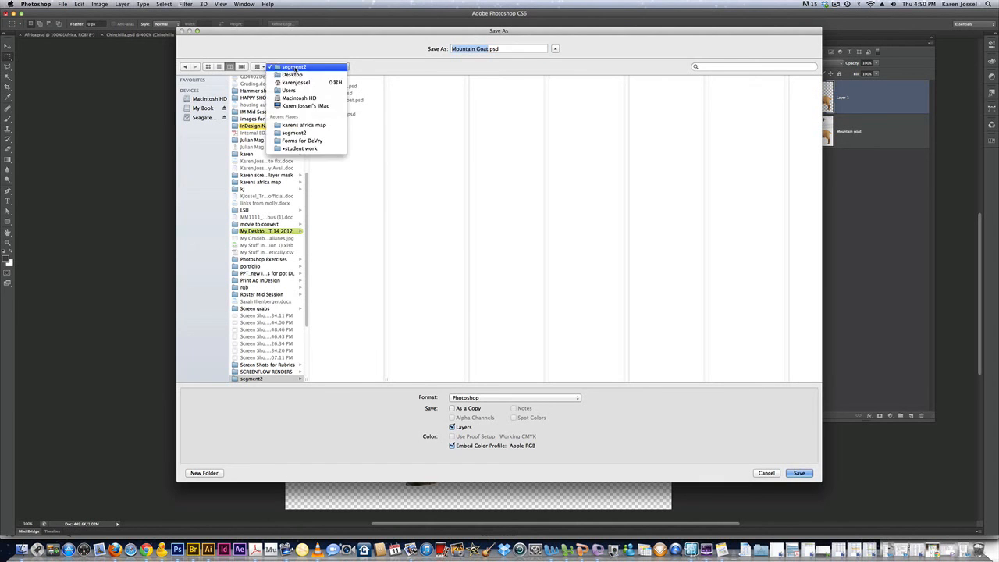
click(304, 125)
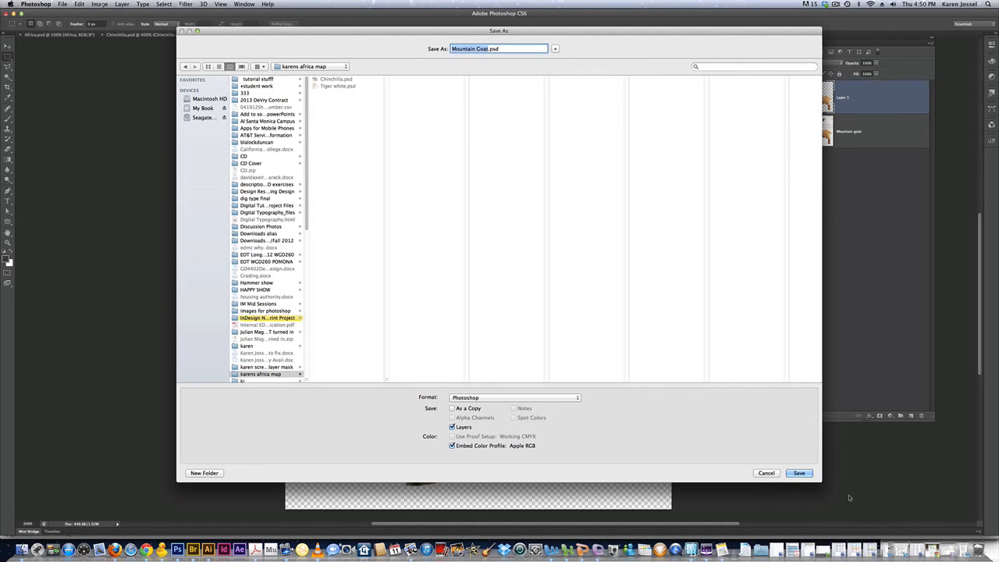
click(799, 473)
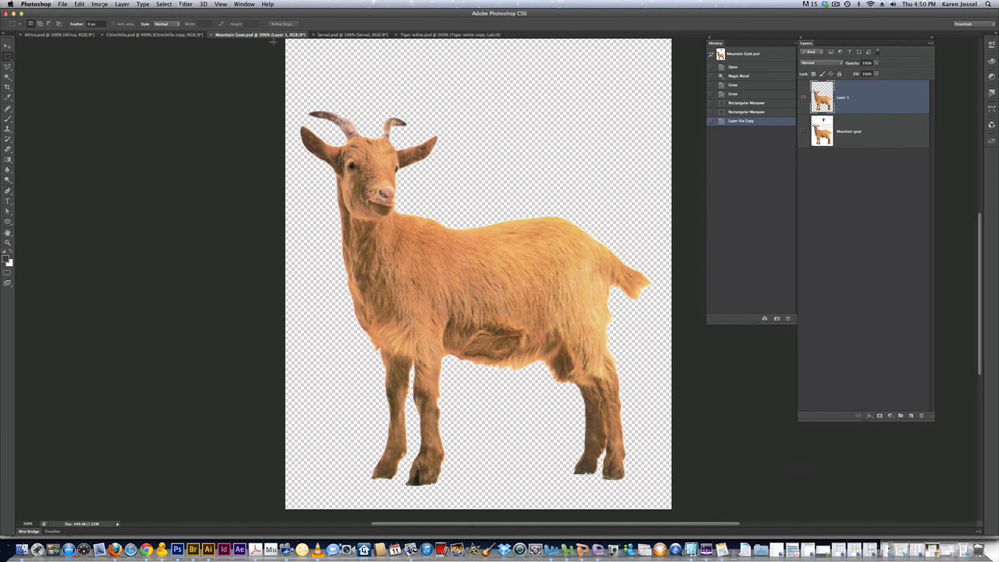
- Switch to the Serval.psd document and select the white background and the gap between the serval's legs with the Magic Wand
click(321, 36)
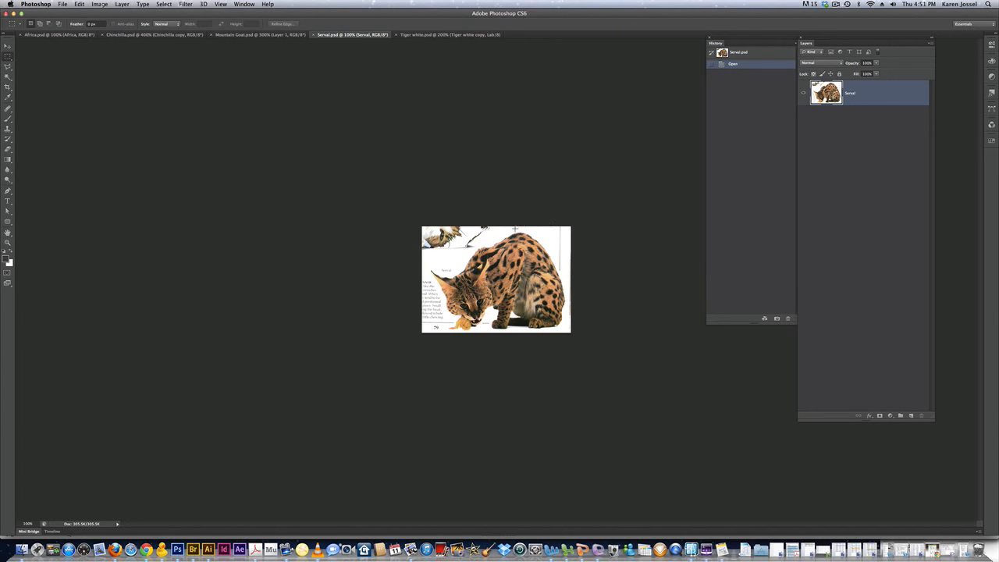
key(w)
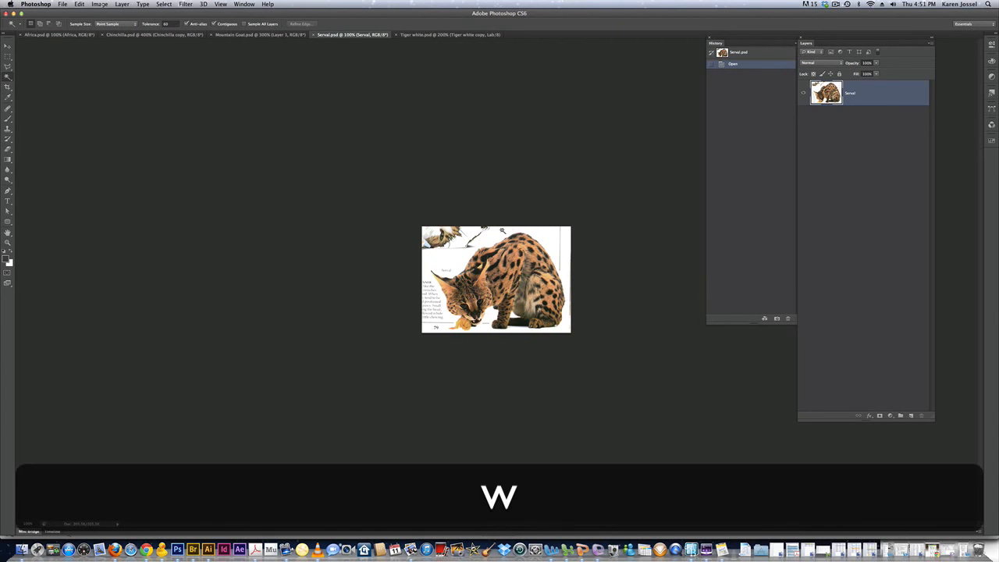
click(501, 231)
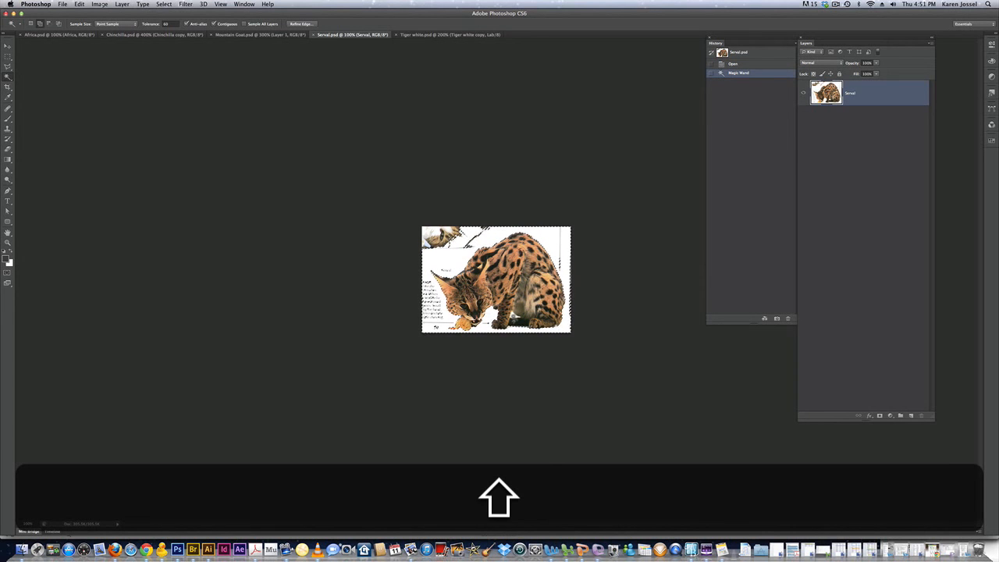
shift+click(512, 323)
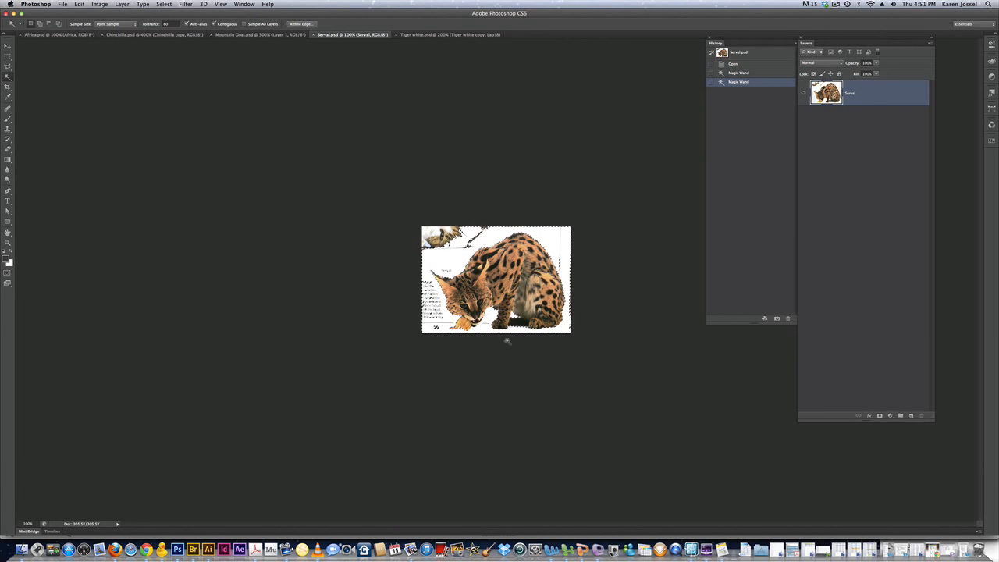
- Duplicate the Serval layer, delete the selected white areas from the copy, and deselect
drag(885, 93, 912, 418)
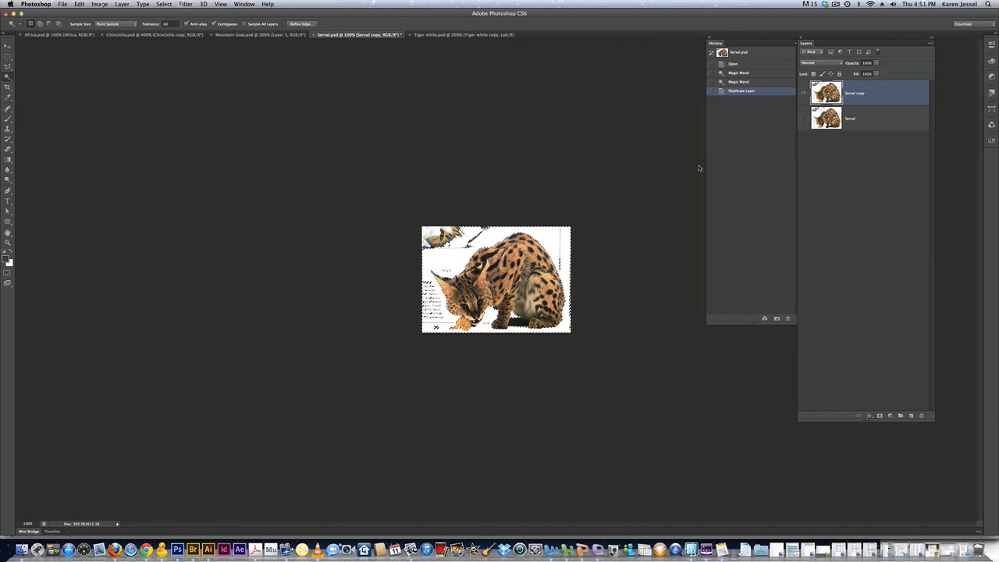
key(BackSpace)
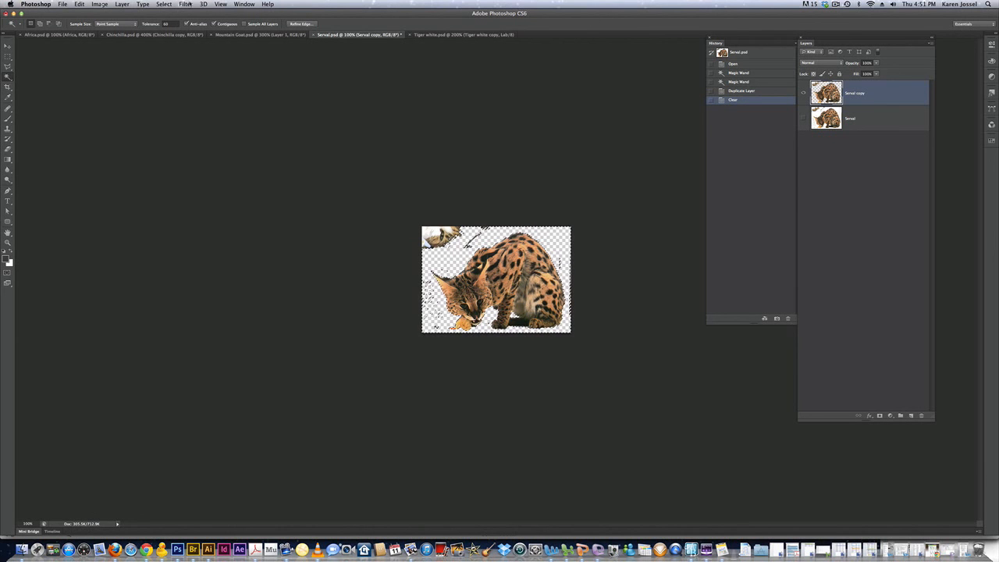
key(super+d)
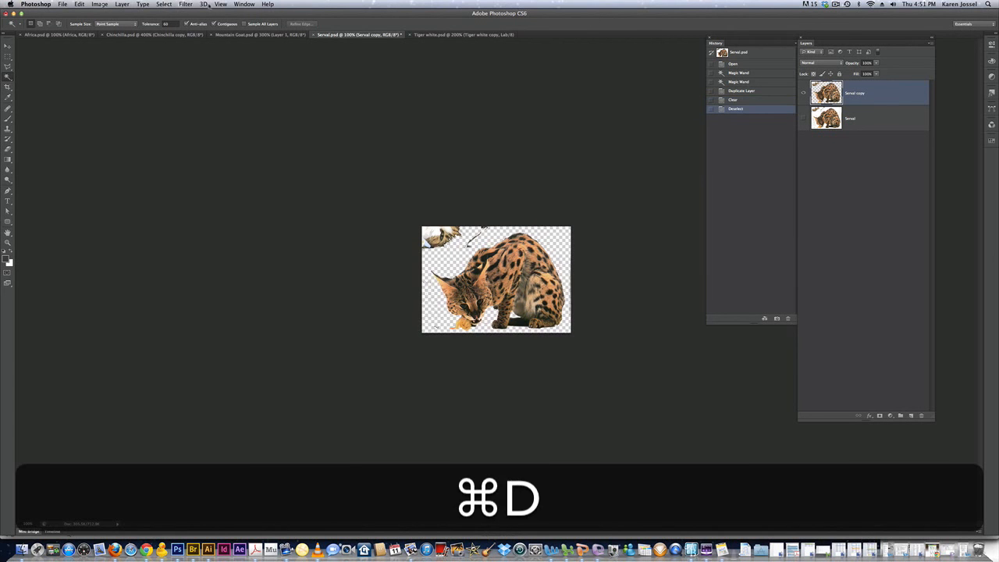
- Lasso the leftover background scraps above the serval's head on the Serval copy layer, delete them, and deselect
click(7, 67)
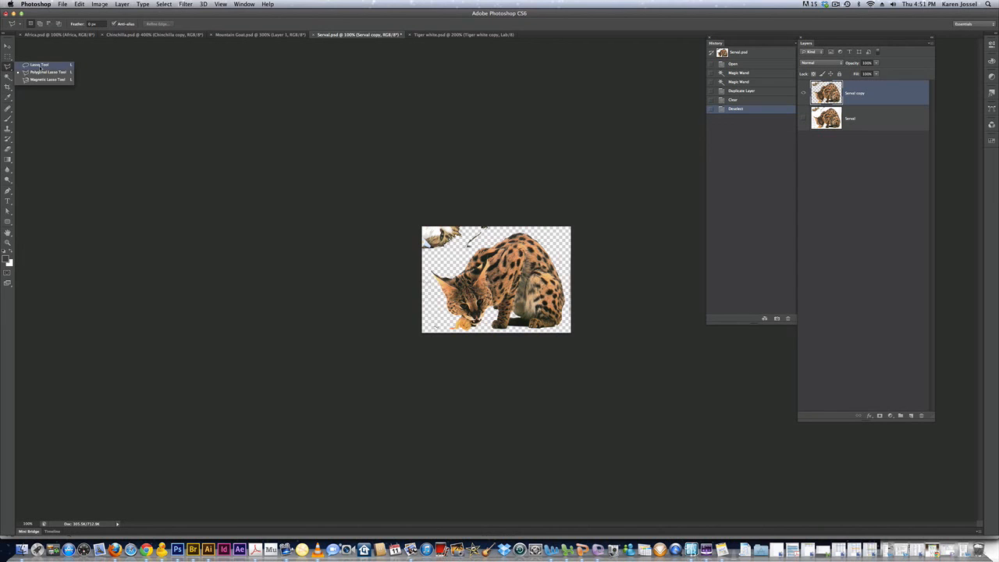
click(39, 65)
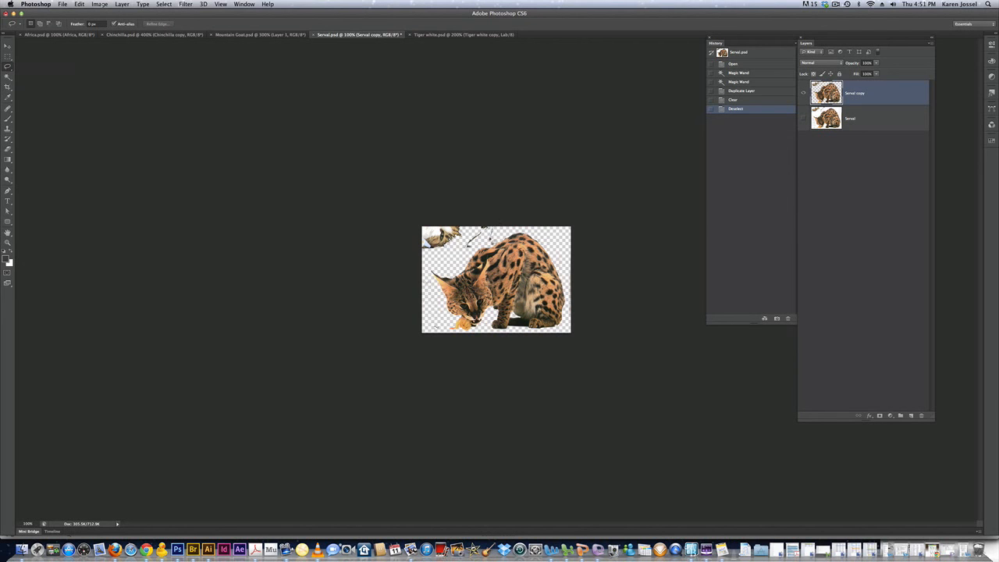
mouse_move(476, 249)
mouse_down()
mouse_move(438, 263)
mouse_move(411, 244)
mouse_move(414, 198)
mouse_move(484, 212)
mouse_move(498, 226)
mouse_up()
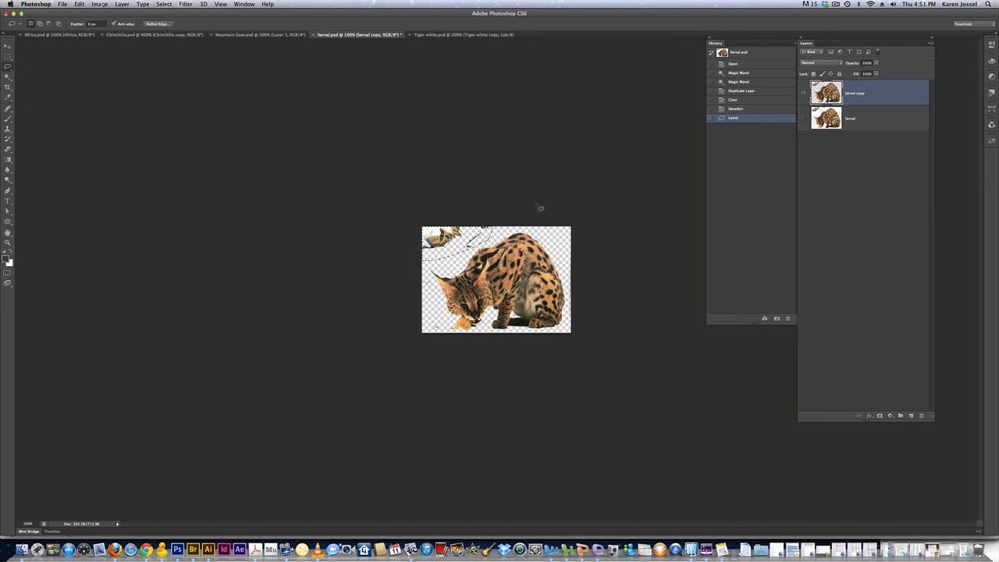
key(BackSpace)
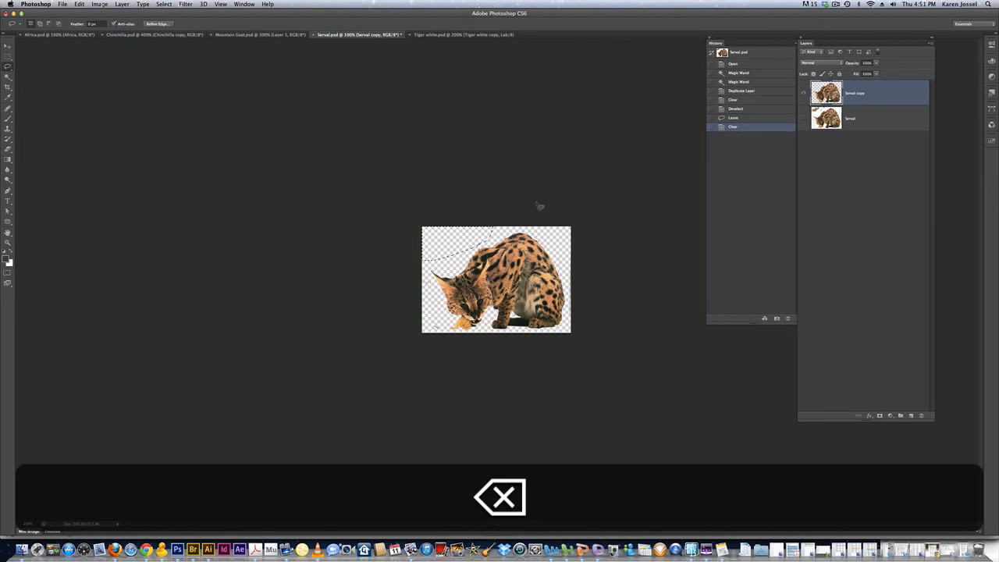
key(super+d)
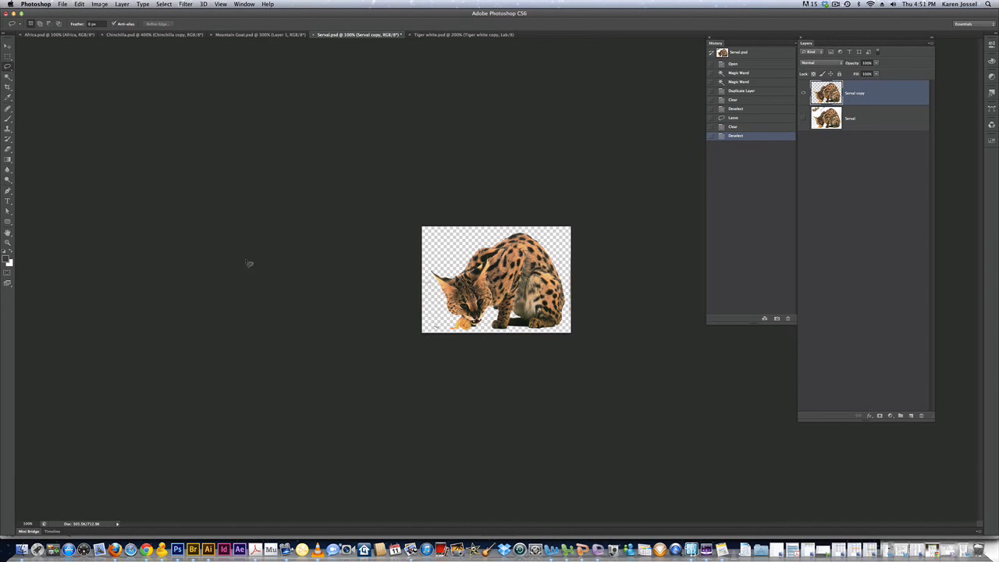
- Outline the stray background area in front of the serval's face with the Polygonal Lasso and delete it
drag(8, 68, 34, 78)
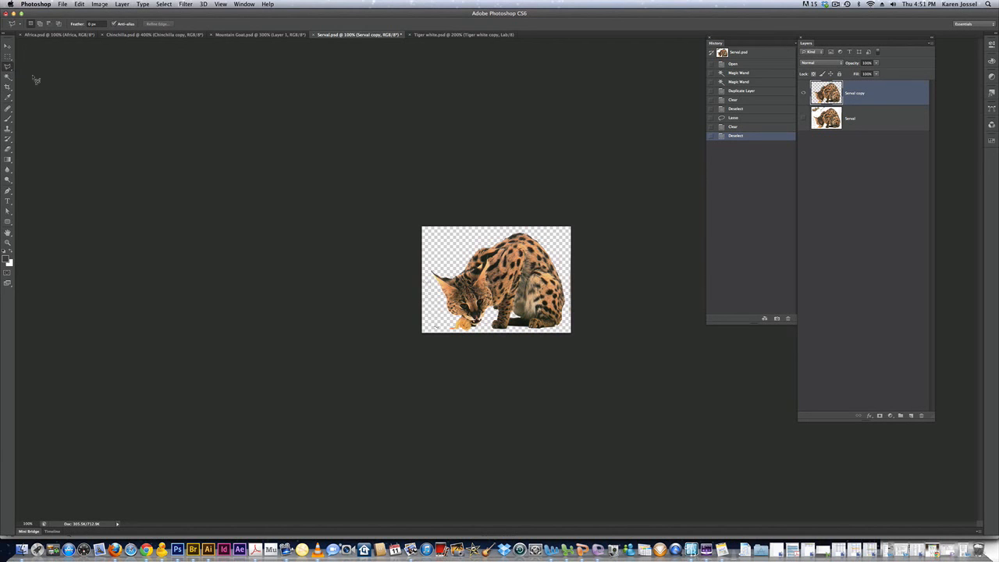
click(407, 282)
click(412, 289)
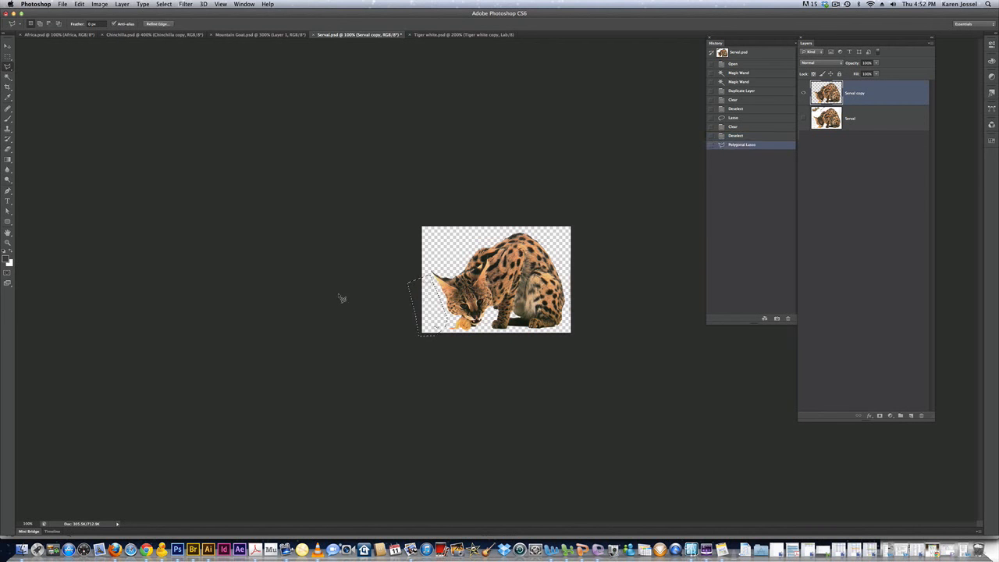
key(BackSpace)
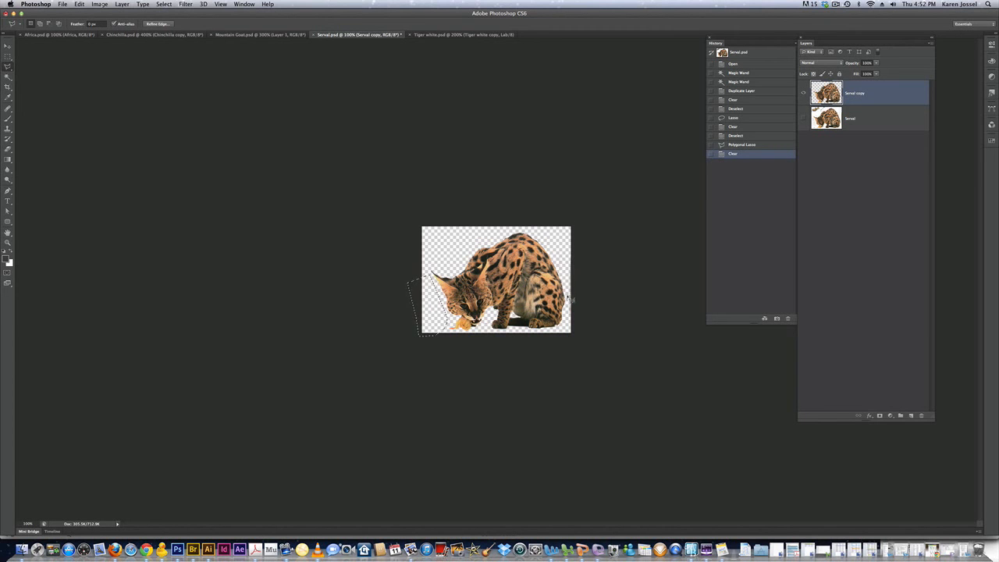
- Outline the strip behind the serval's back with the Polygonal Lasso, clear any leftover pixels there, and deselect
mouse_move(548, 228)
mouse_down()
mouse_move(570, 298)
mouse_move(568, 335)
mouse_move(583, 340)
mouse_move(585, 189)
mouse_move(549, 230)
mouse_up()
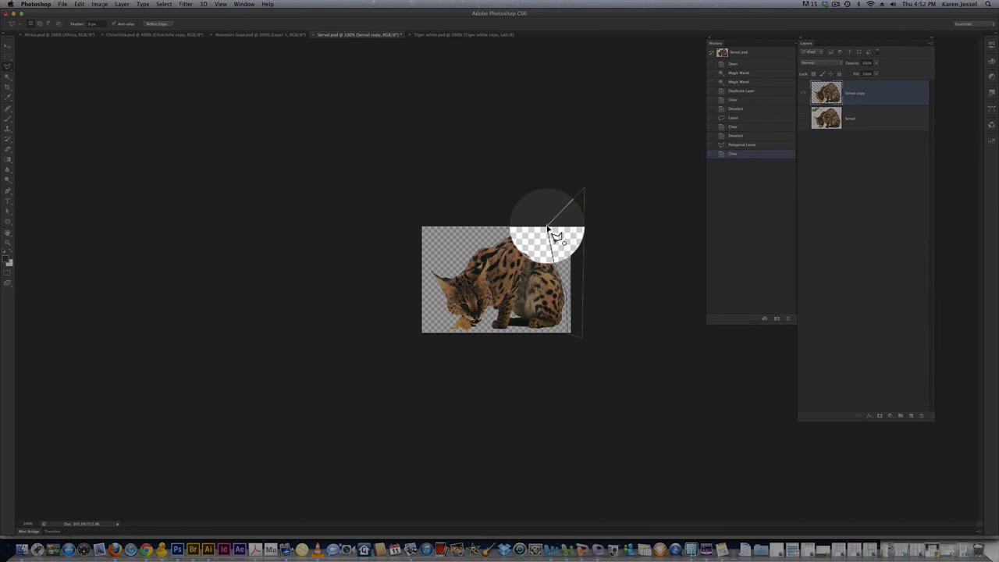
drag(548, 230, 548, 228)
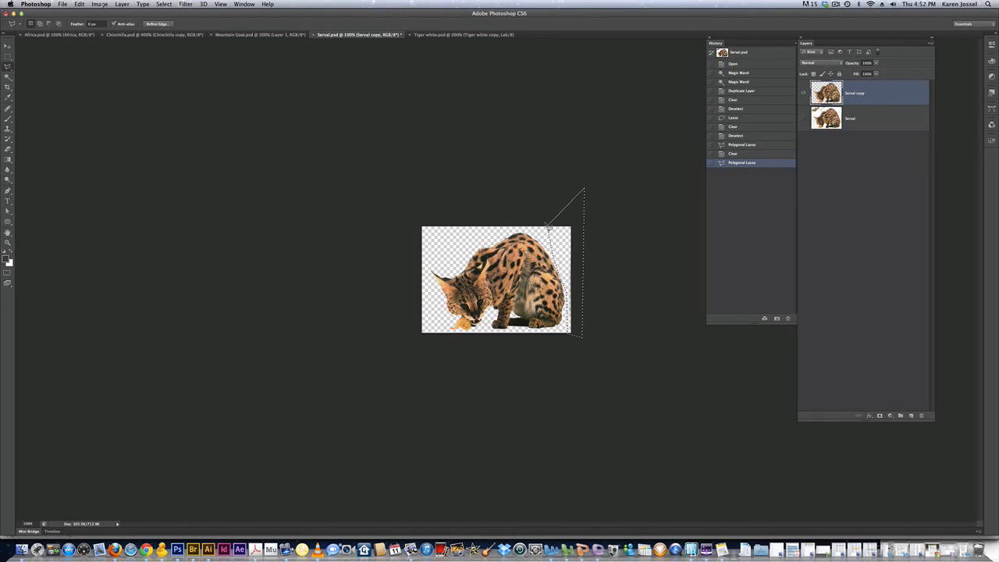
key(BackSpace)
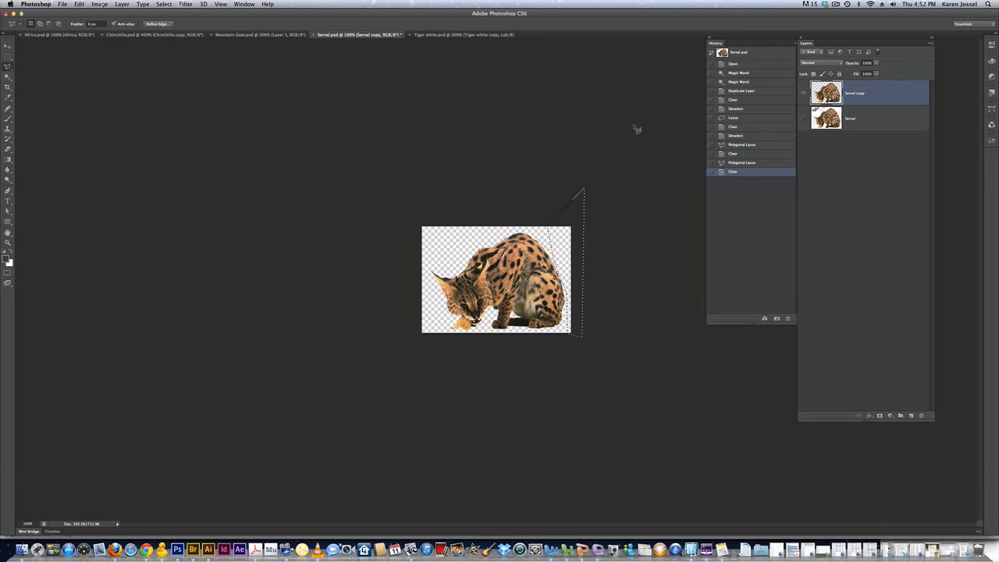
key(super+d)
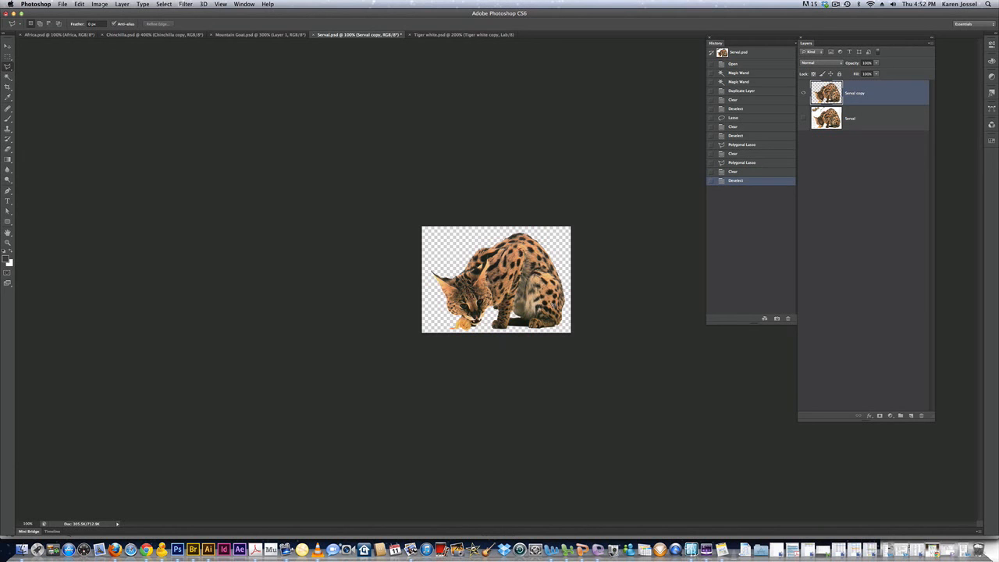
- Save the serval document with its layers as Serval.psd in Photoshop format in the personal africa map folder
click(59, 4)
click(75, 95)
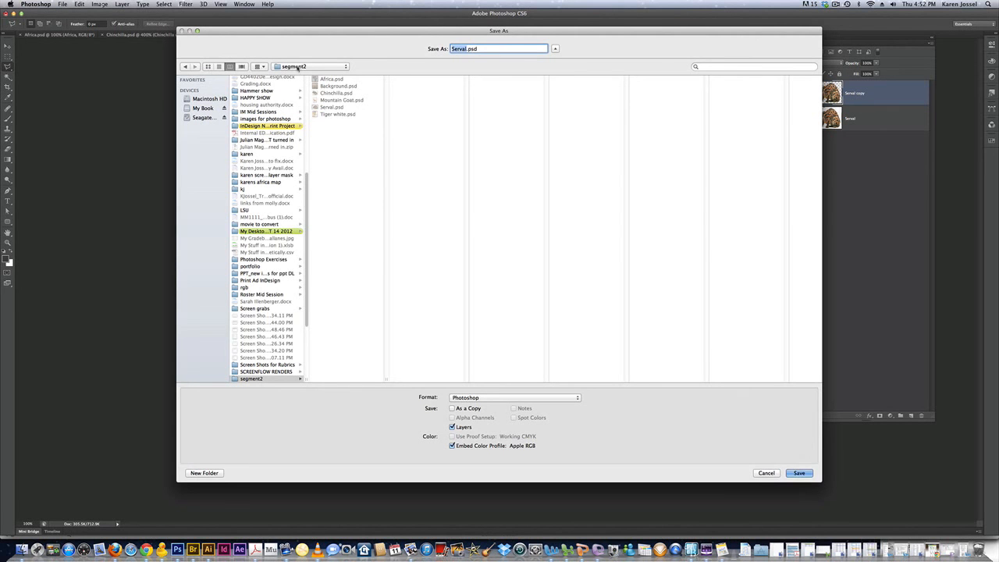
click(320, 68)
click(317, 127)
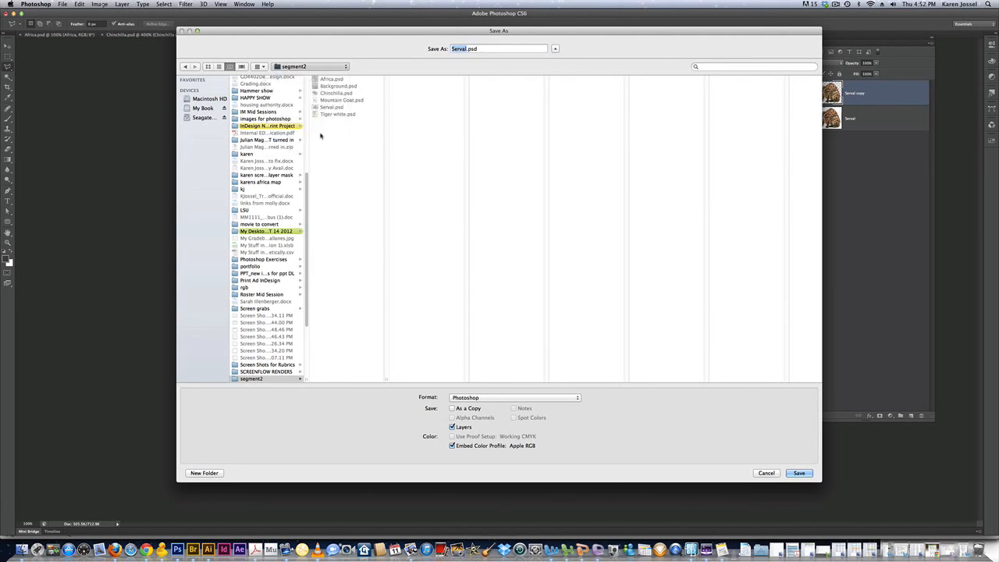
click(800, 473)
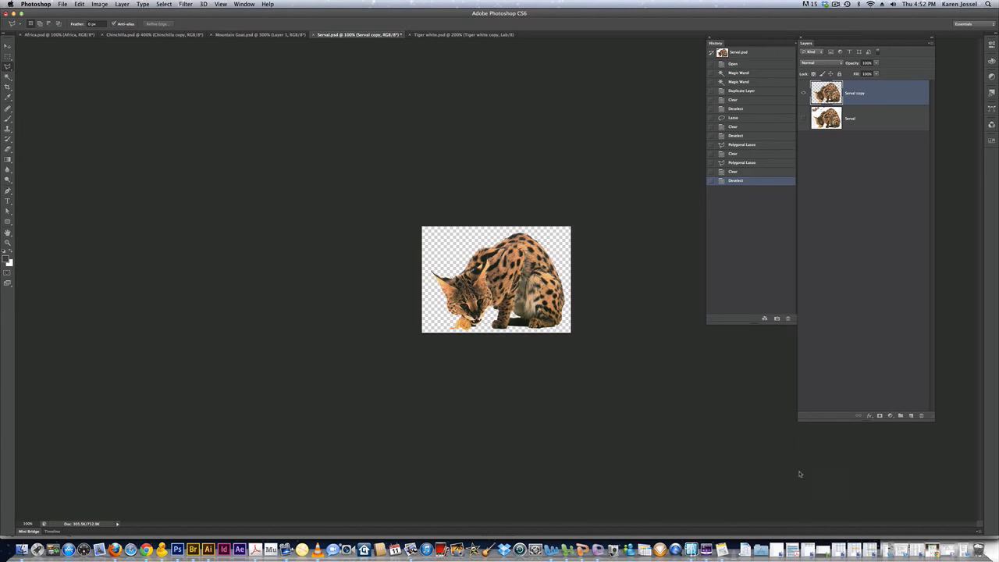